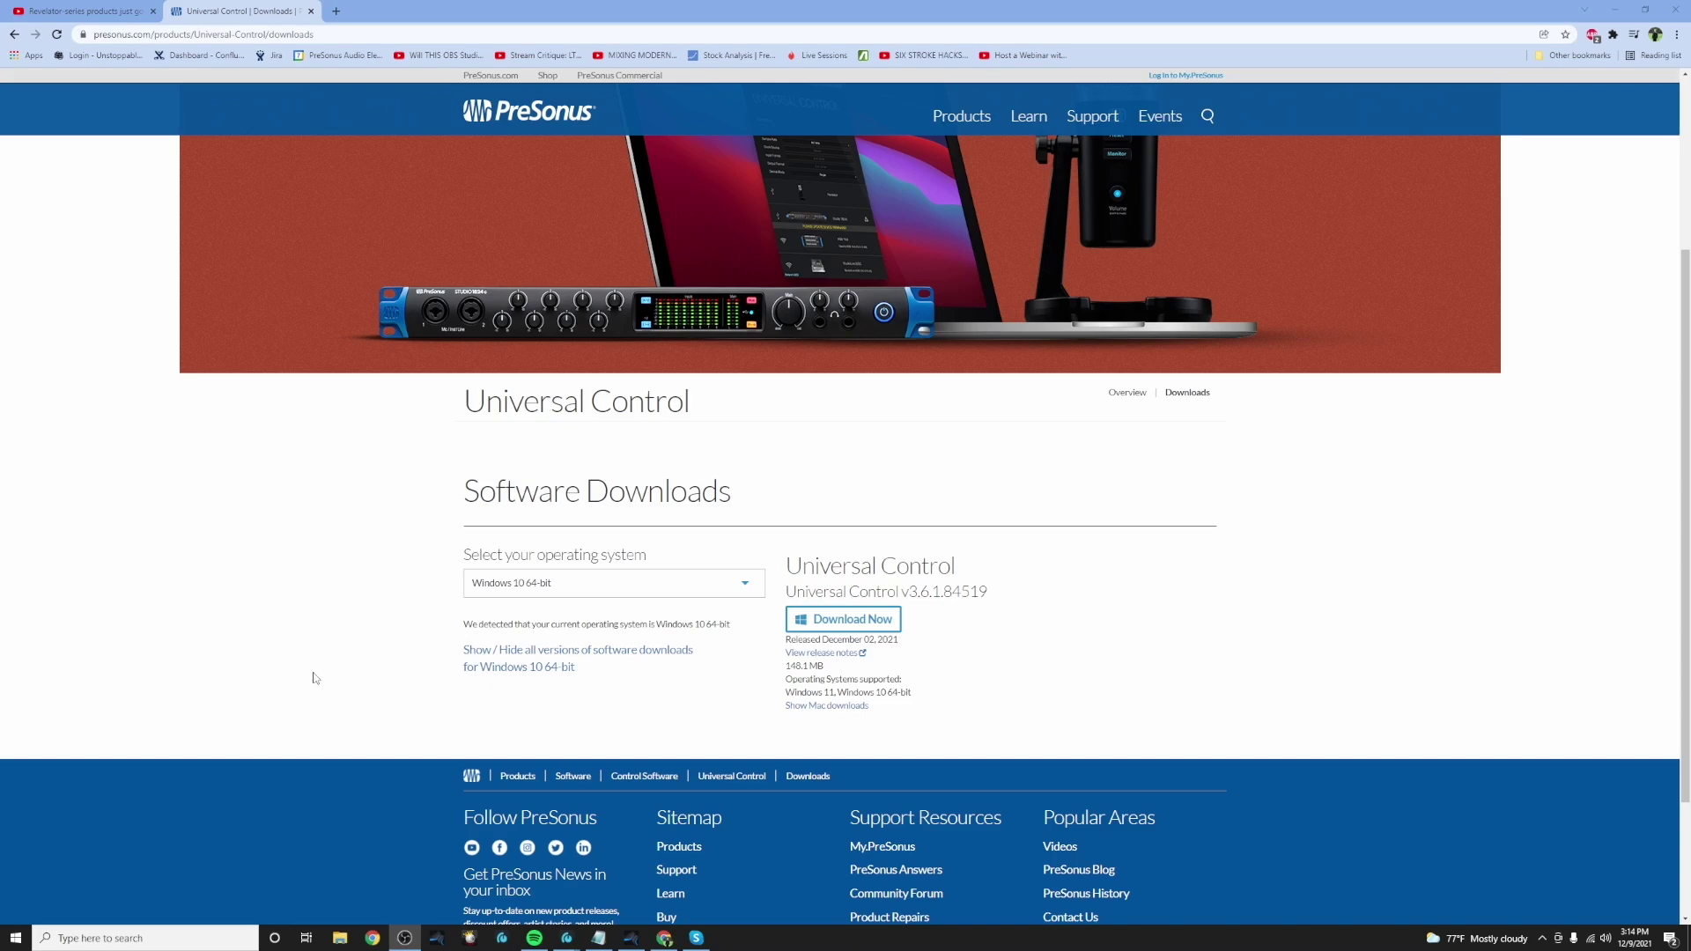
# - Minimize Chrome to bring the Universal Control window into view
pyautogui.click(1615, 10)
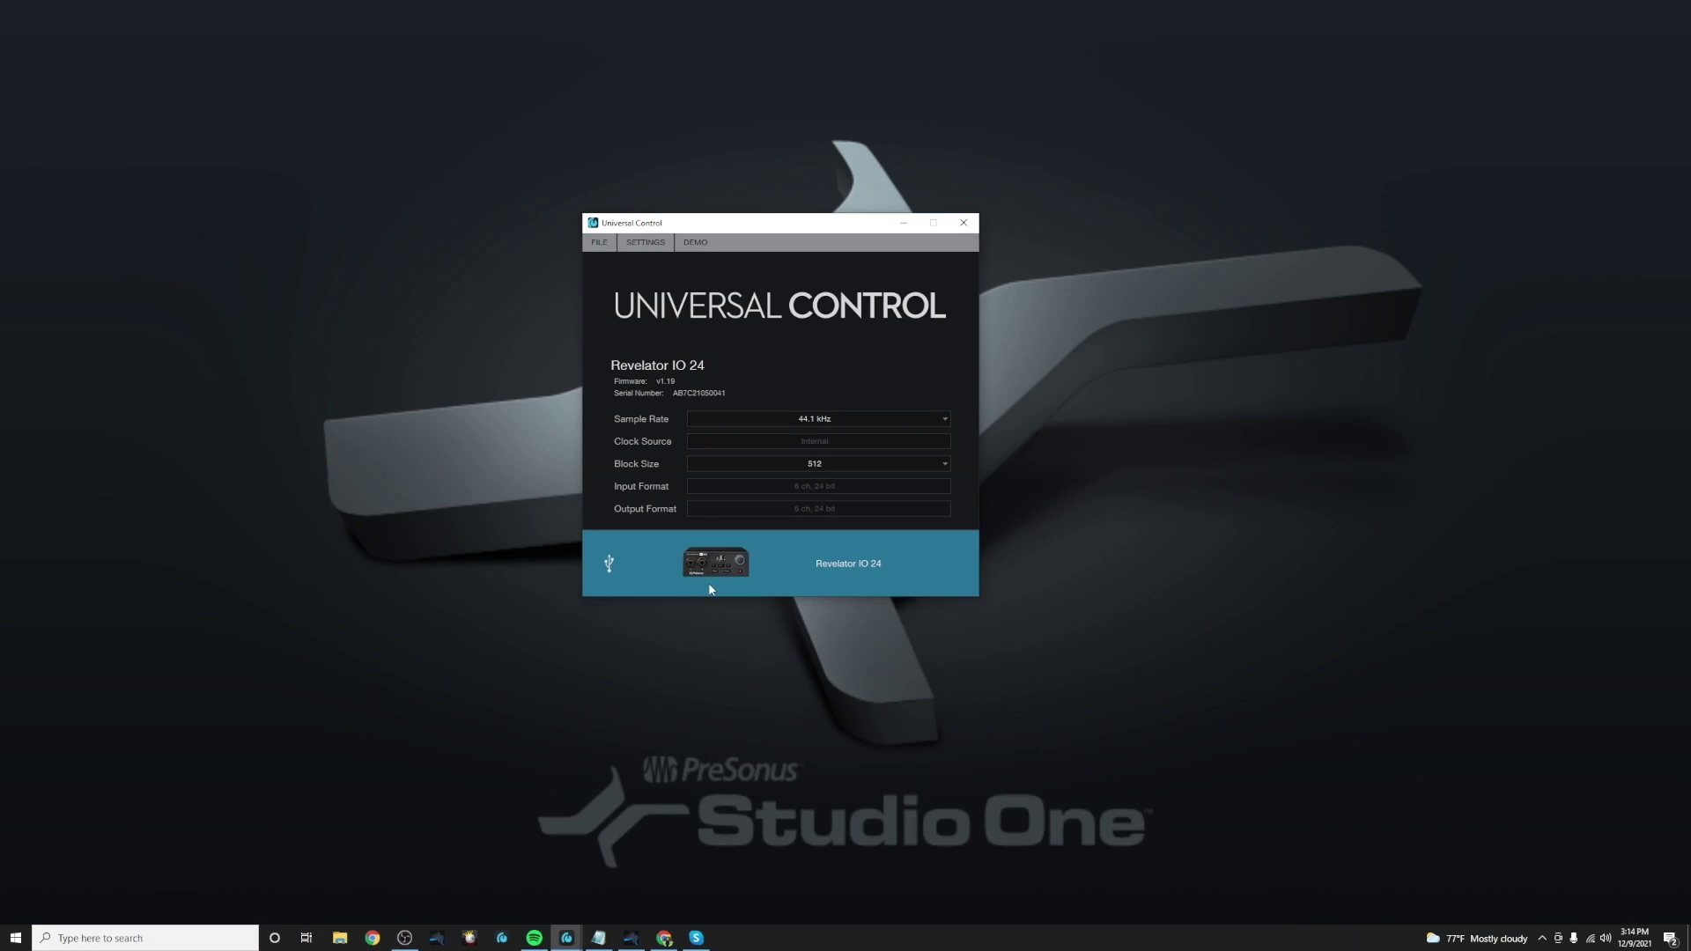
# - Launch the Revelator IO 24 mixer from its device image in Universal Control
pyautogui.click(715, 572)
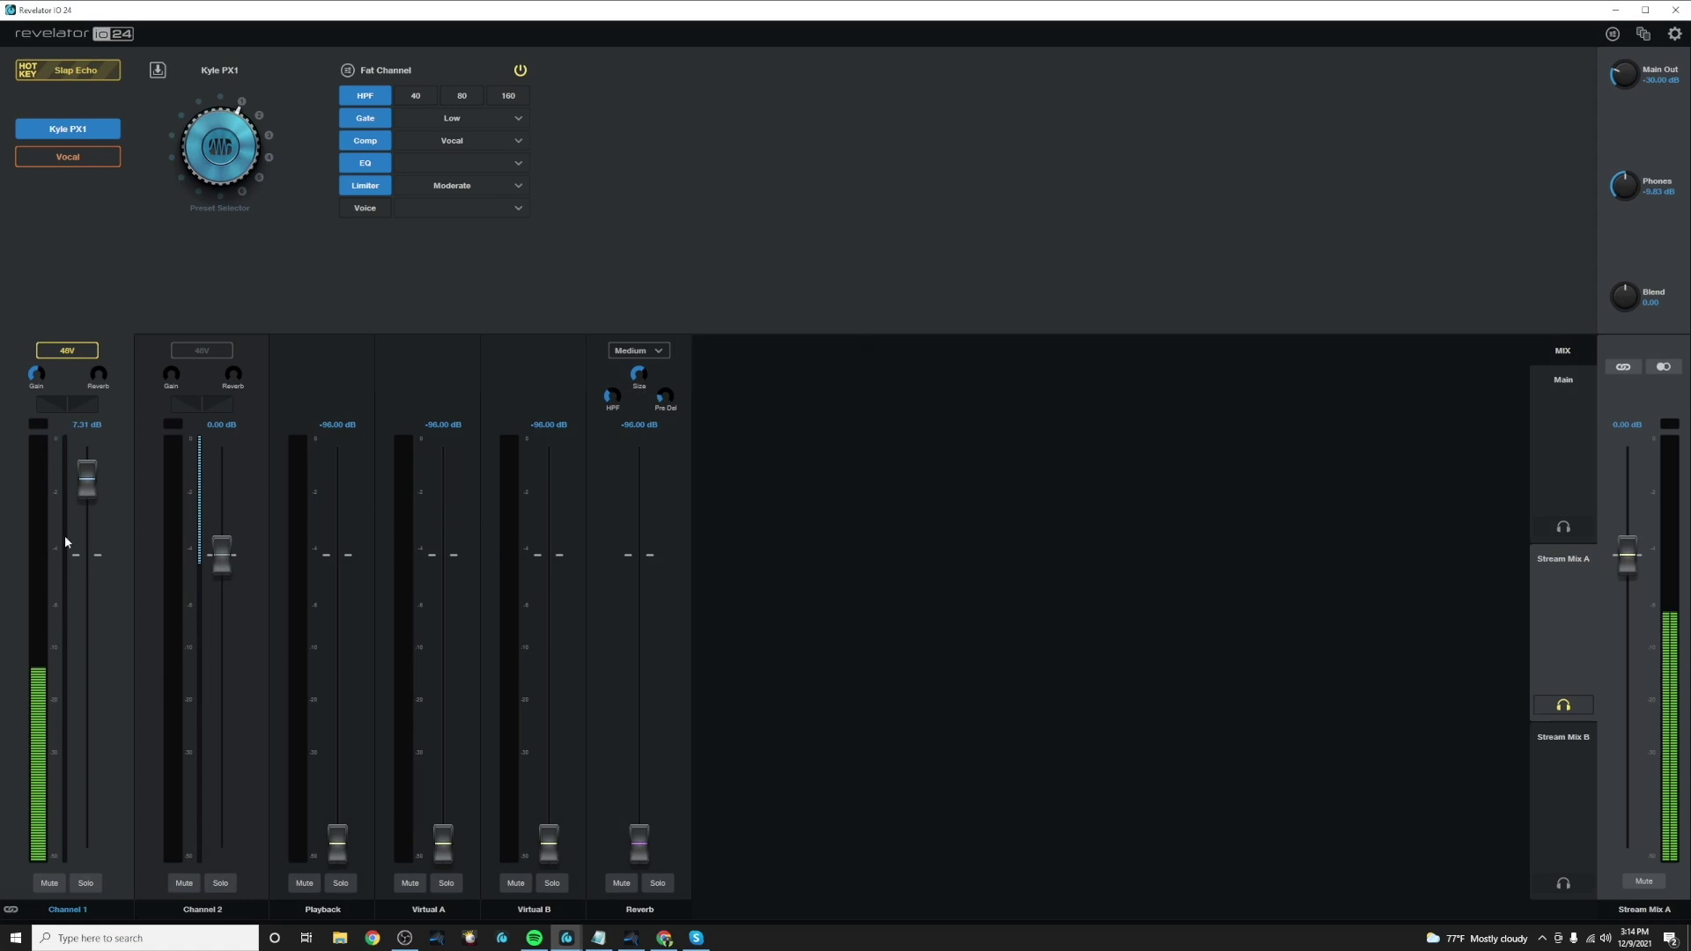
pyautogui.click(1584, 445)
pyautogui.click(1573, 579)
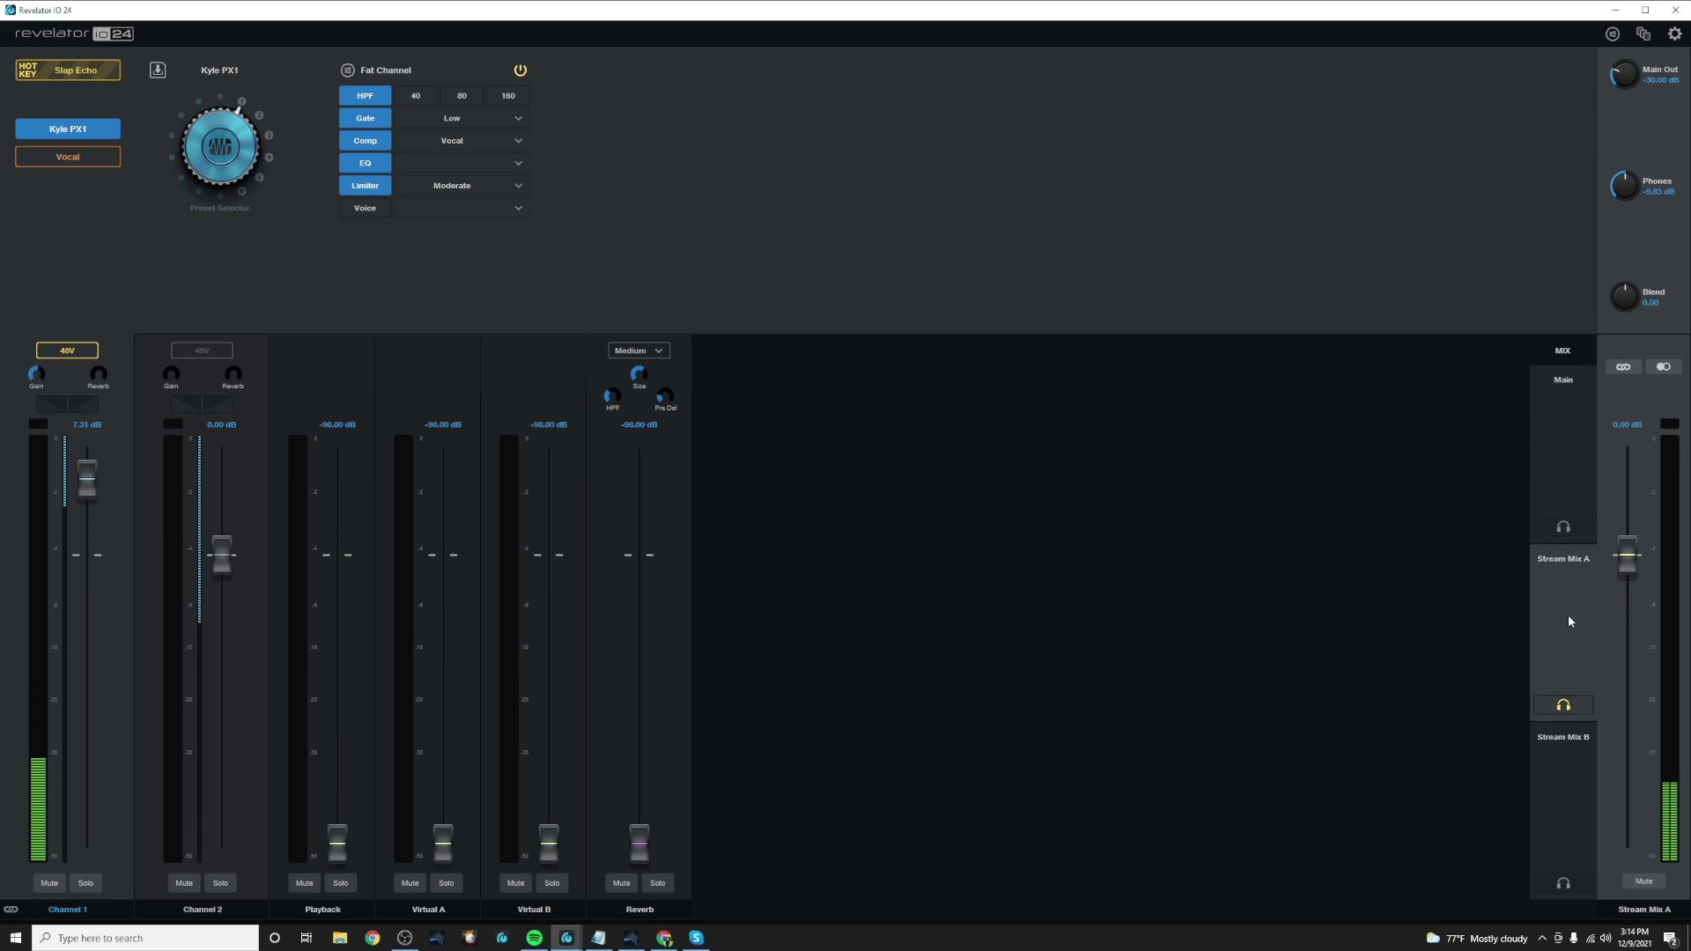
pyautogui.click(1567, 743)
pyautogui.click(1570, 634)
# - Rename Channel 1 to 'Mic' and Channel 2 to 'GTR'
pyautogui.doubleClick(70, 909)
pyautogui.write('M')
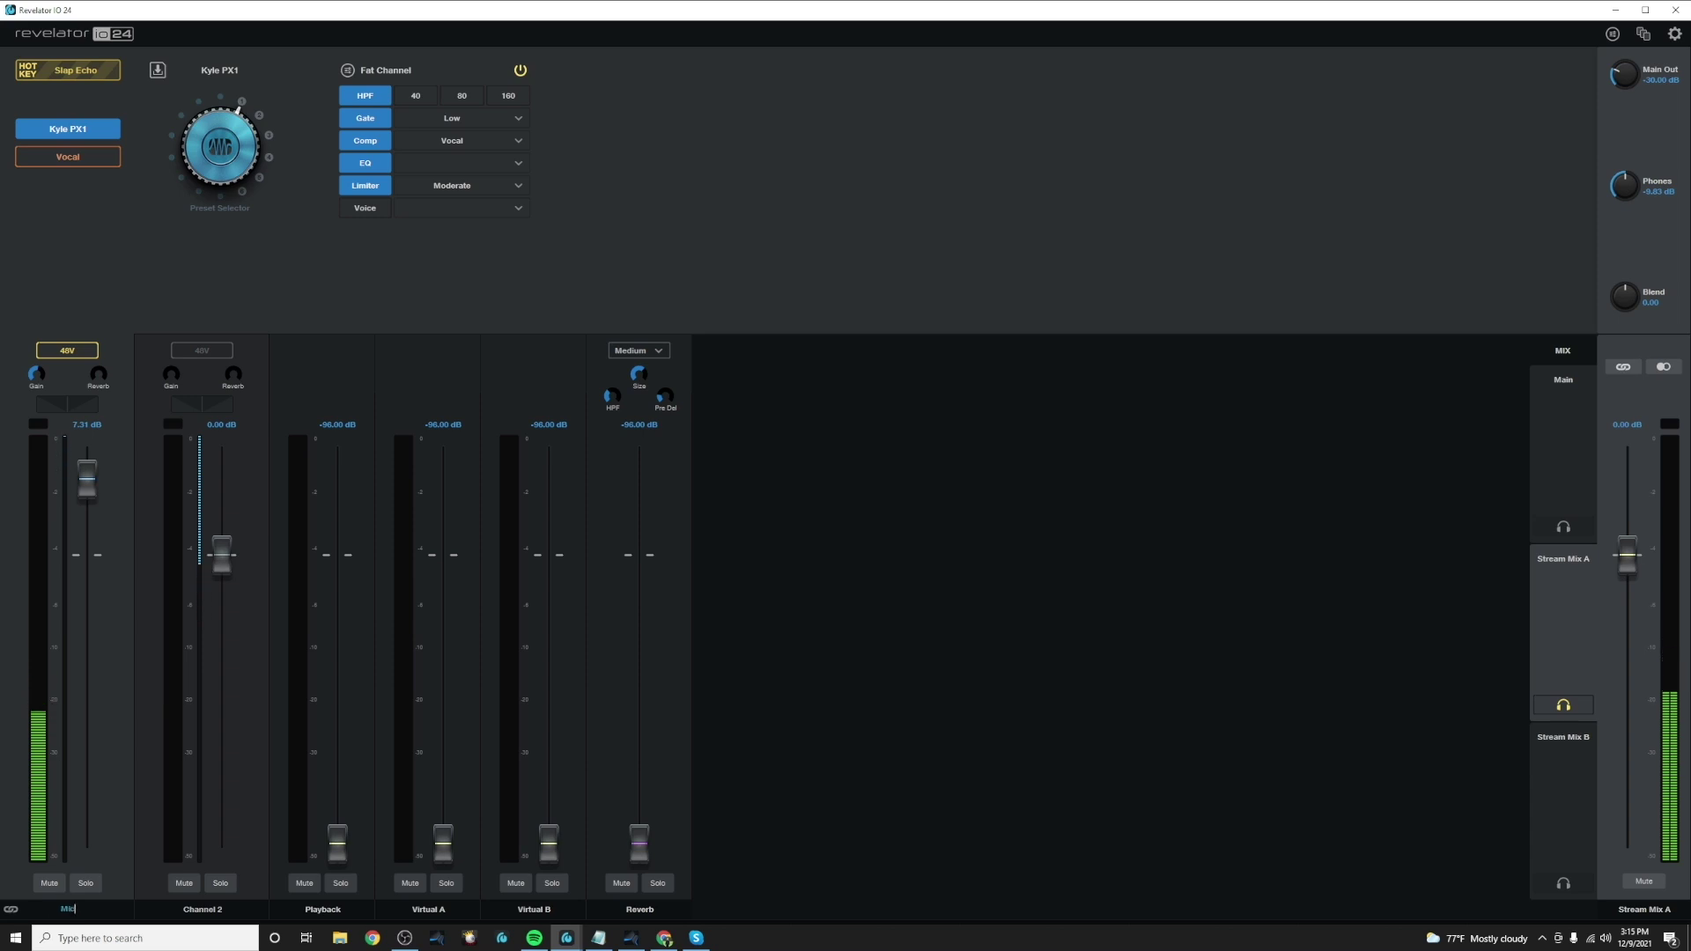
pyautogui.write('ic')
pyautogui.doubleClick(201, 911)
pyautogui.write('GTR')
pyautogui.press('Return')
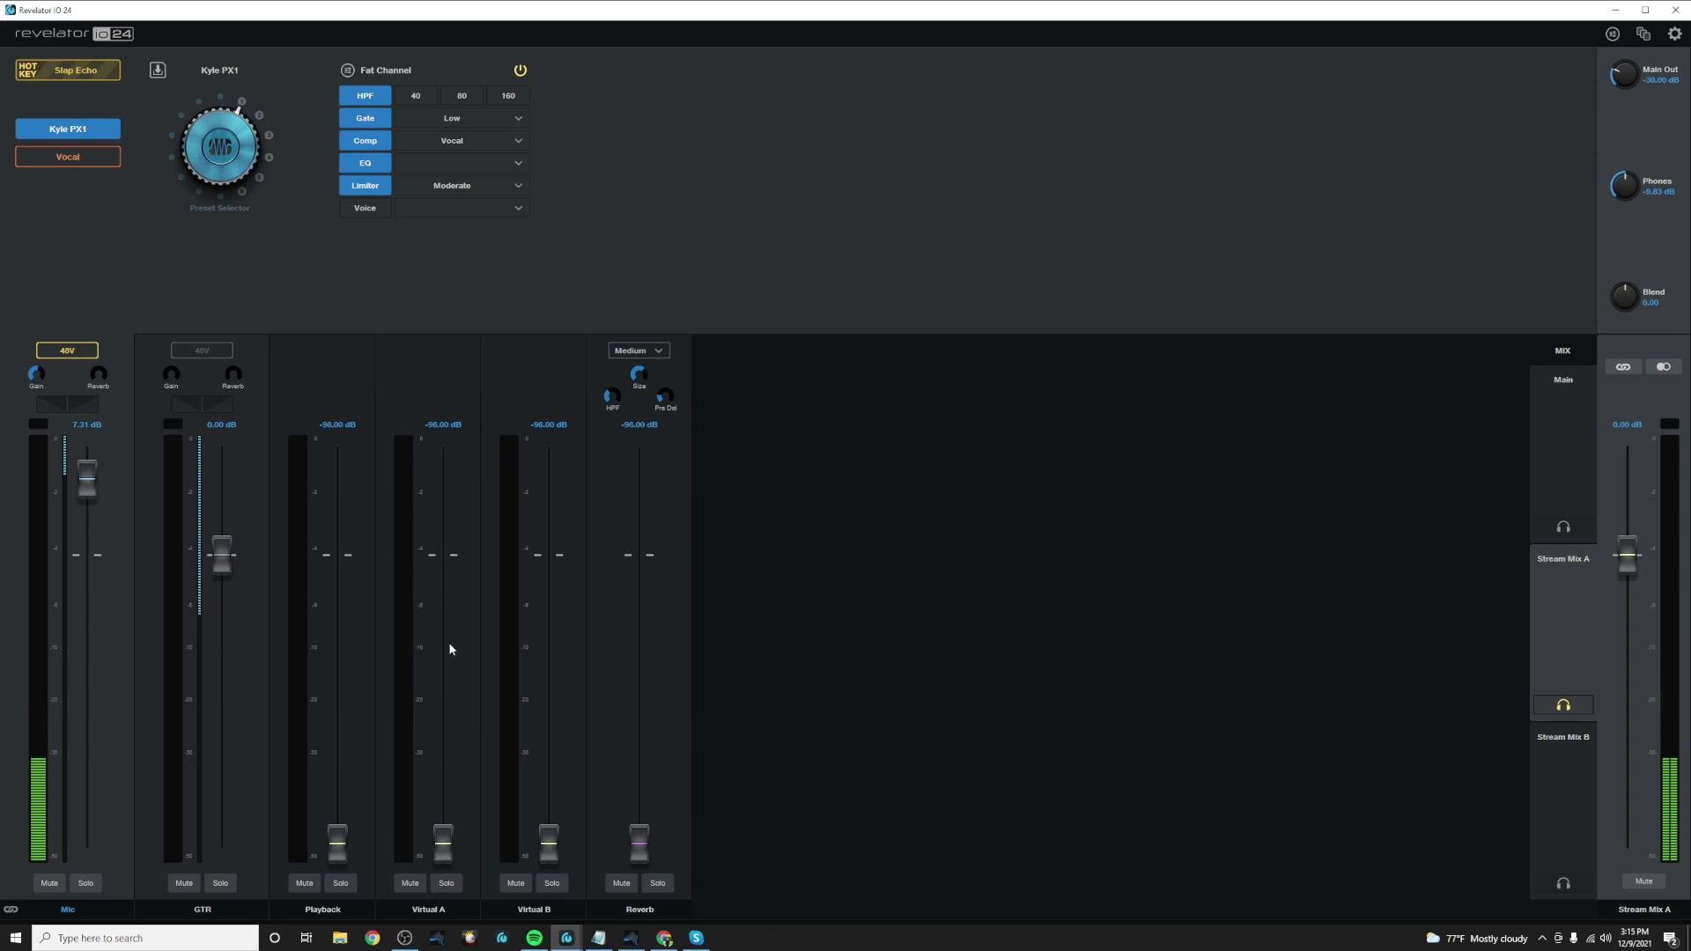
# - Rewind the Studio One show to its start and verify its Audio I/O Setup inputs and outputs
pyautogui.click(632, 941)
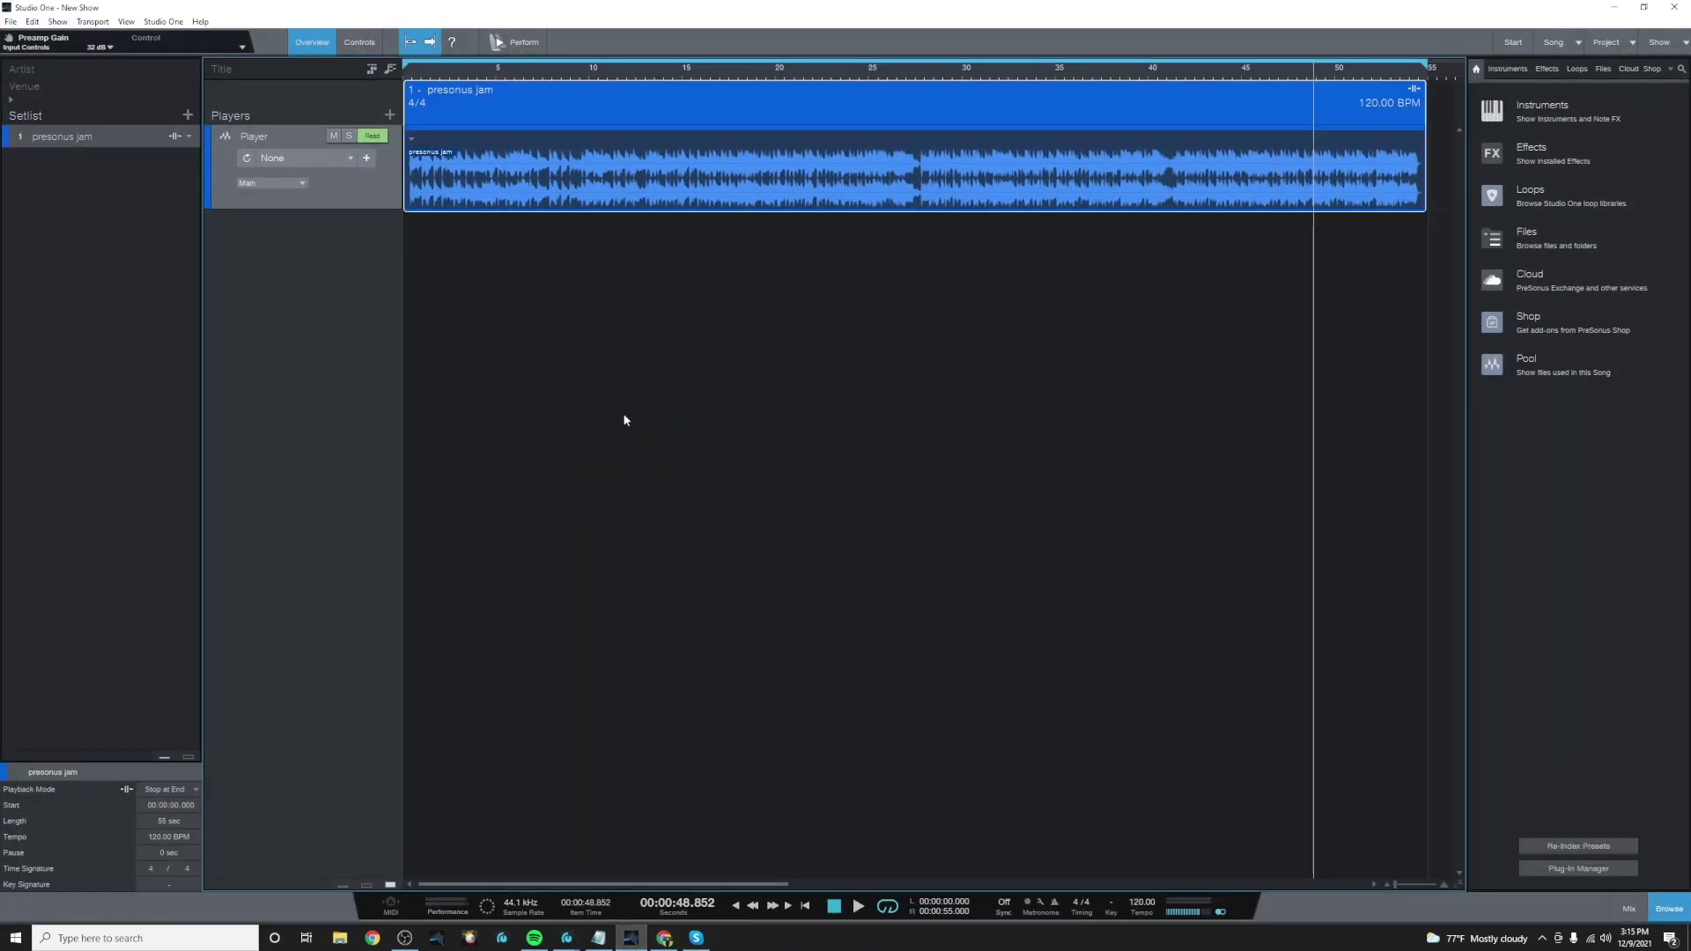
pyautogui.click(410, 79)
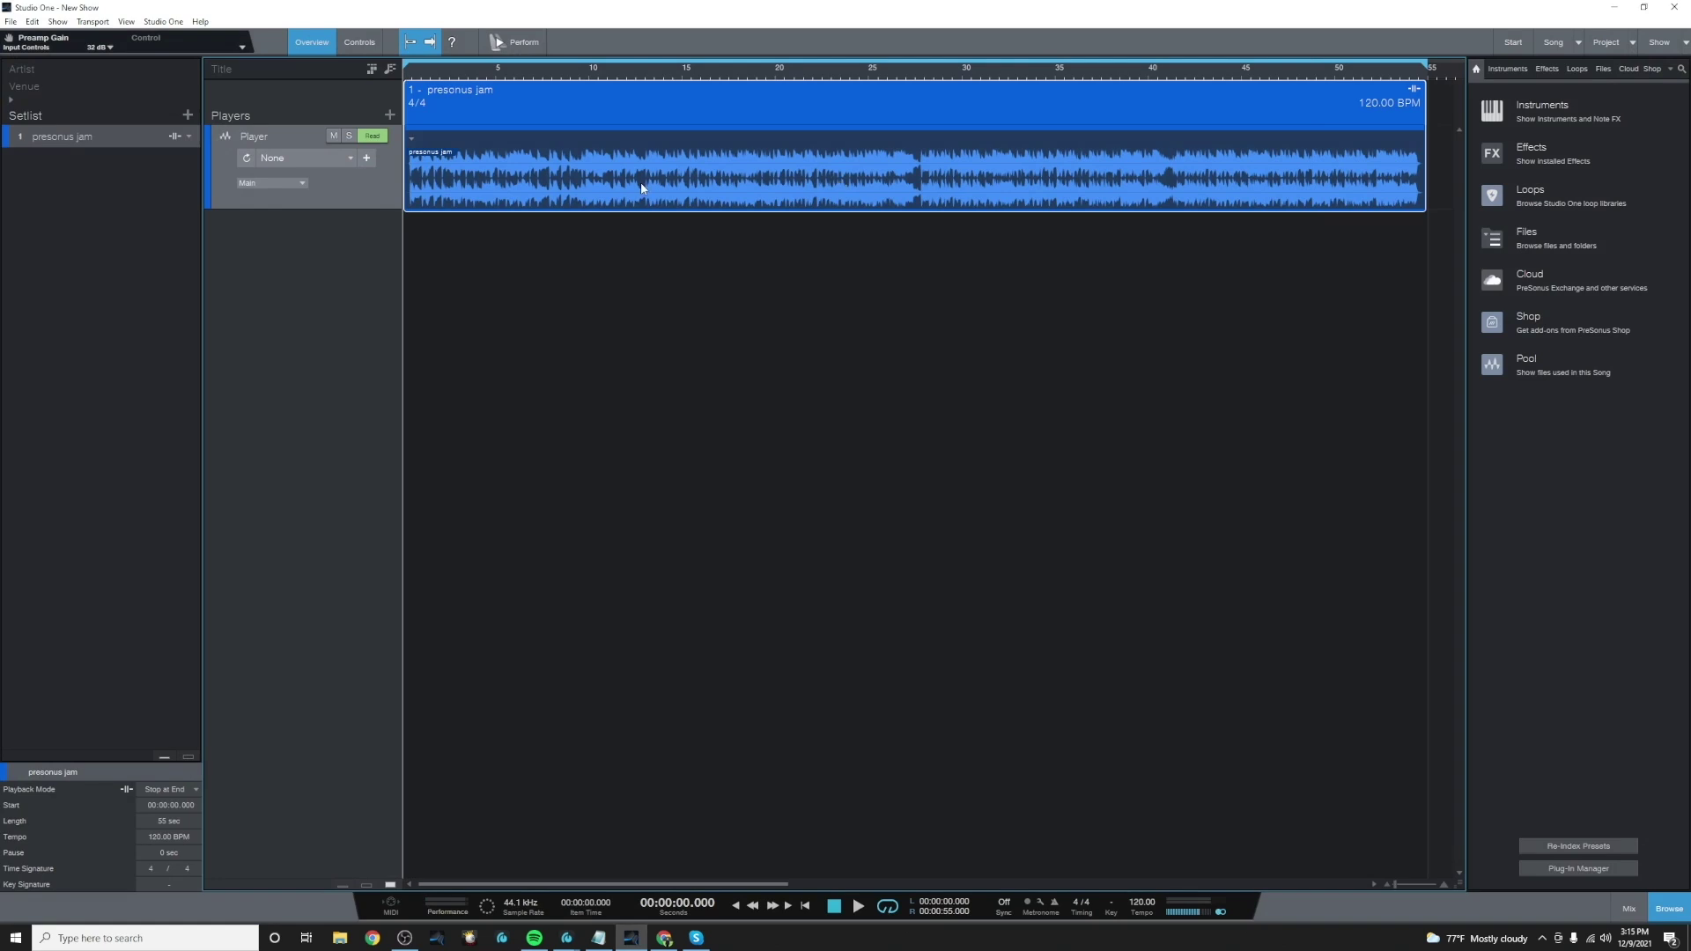
pyautogui.click(58, 21)
pyautogui.moveTo(88, 22)
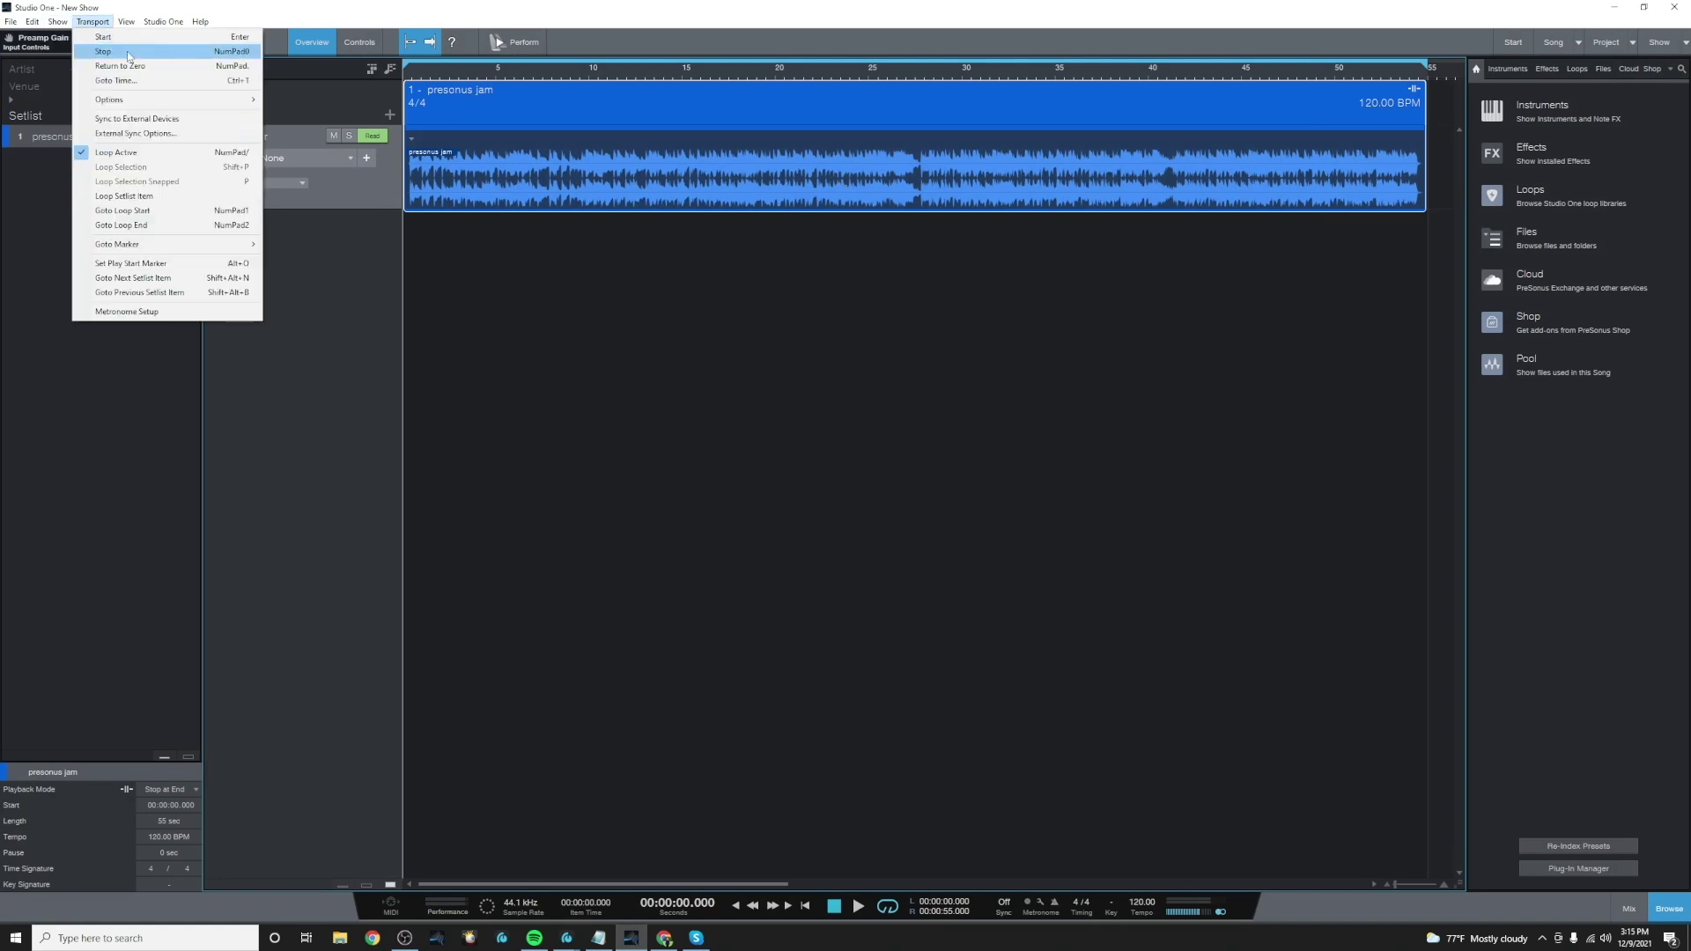
pyautogui.click(106, 273)
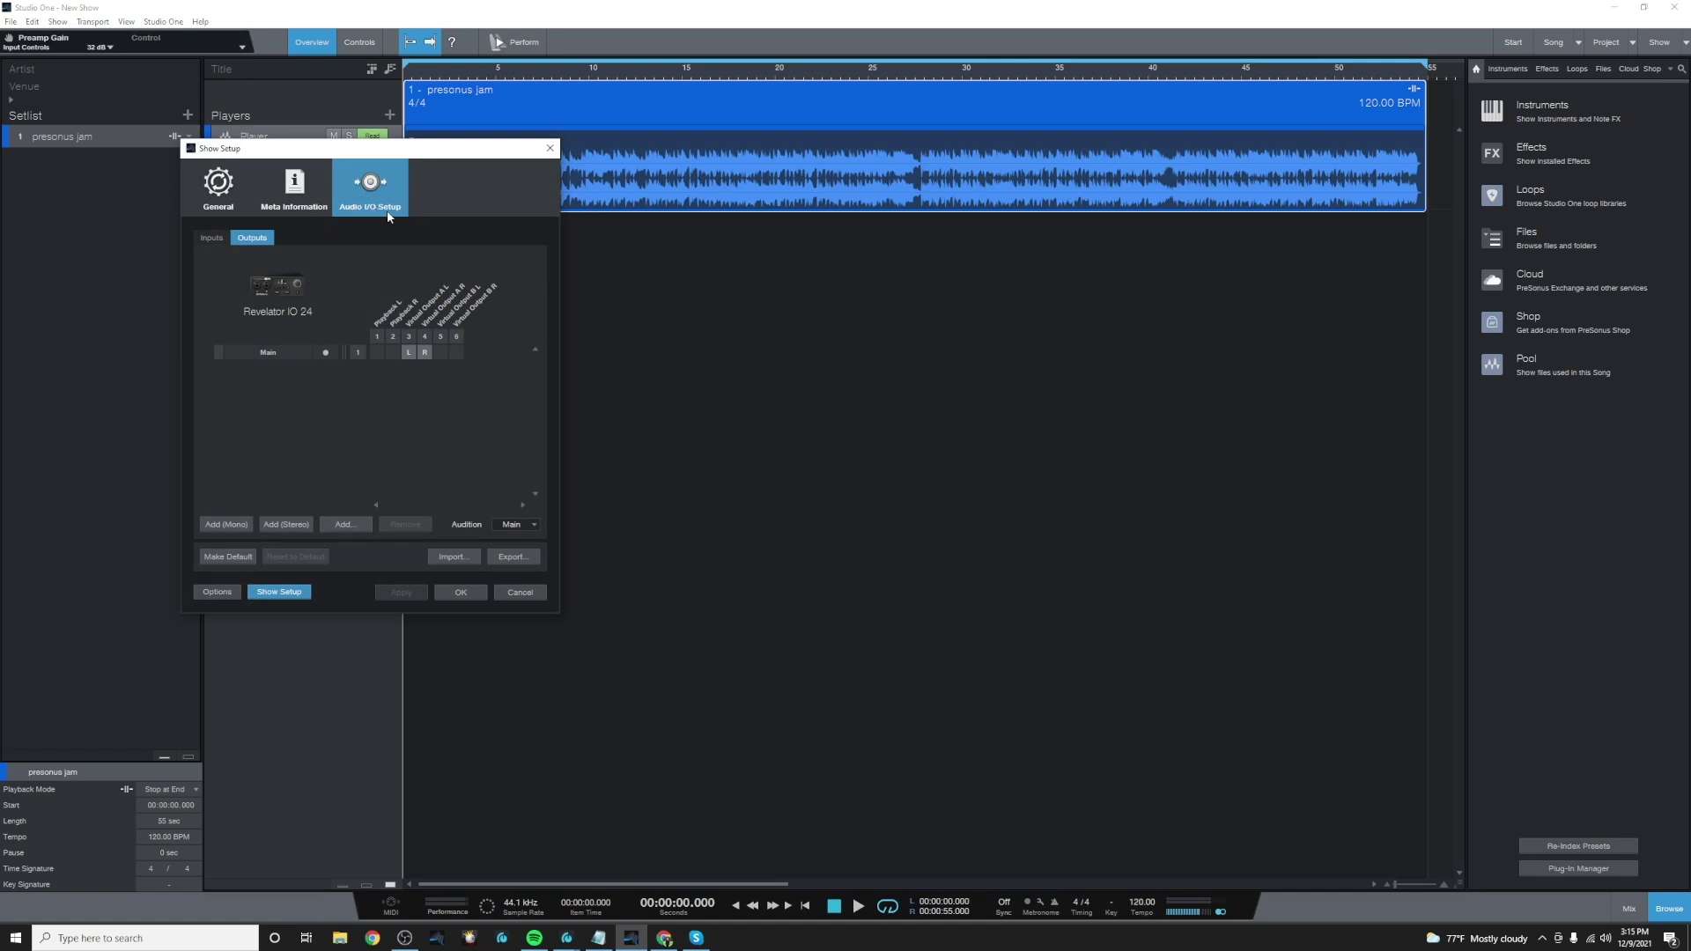
pyautogui.click(212, 238)
pyautogui.click(251, 238)
pyautogui.click(461, 592)
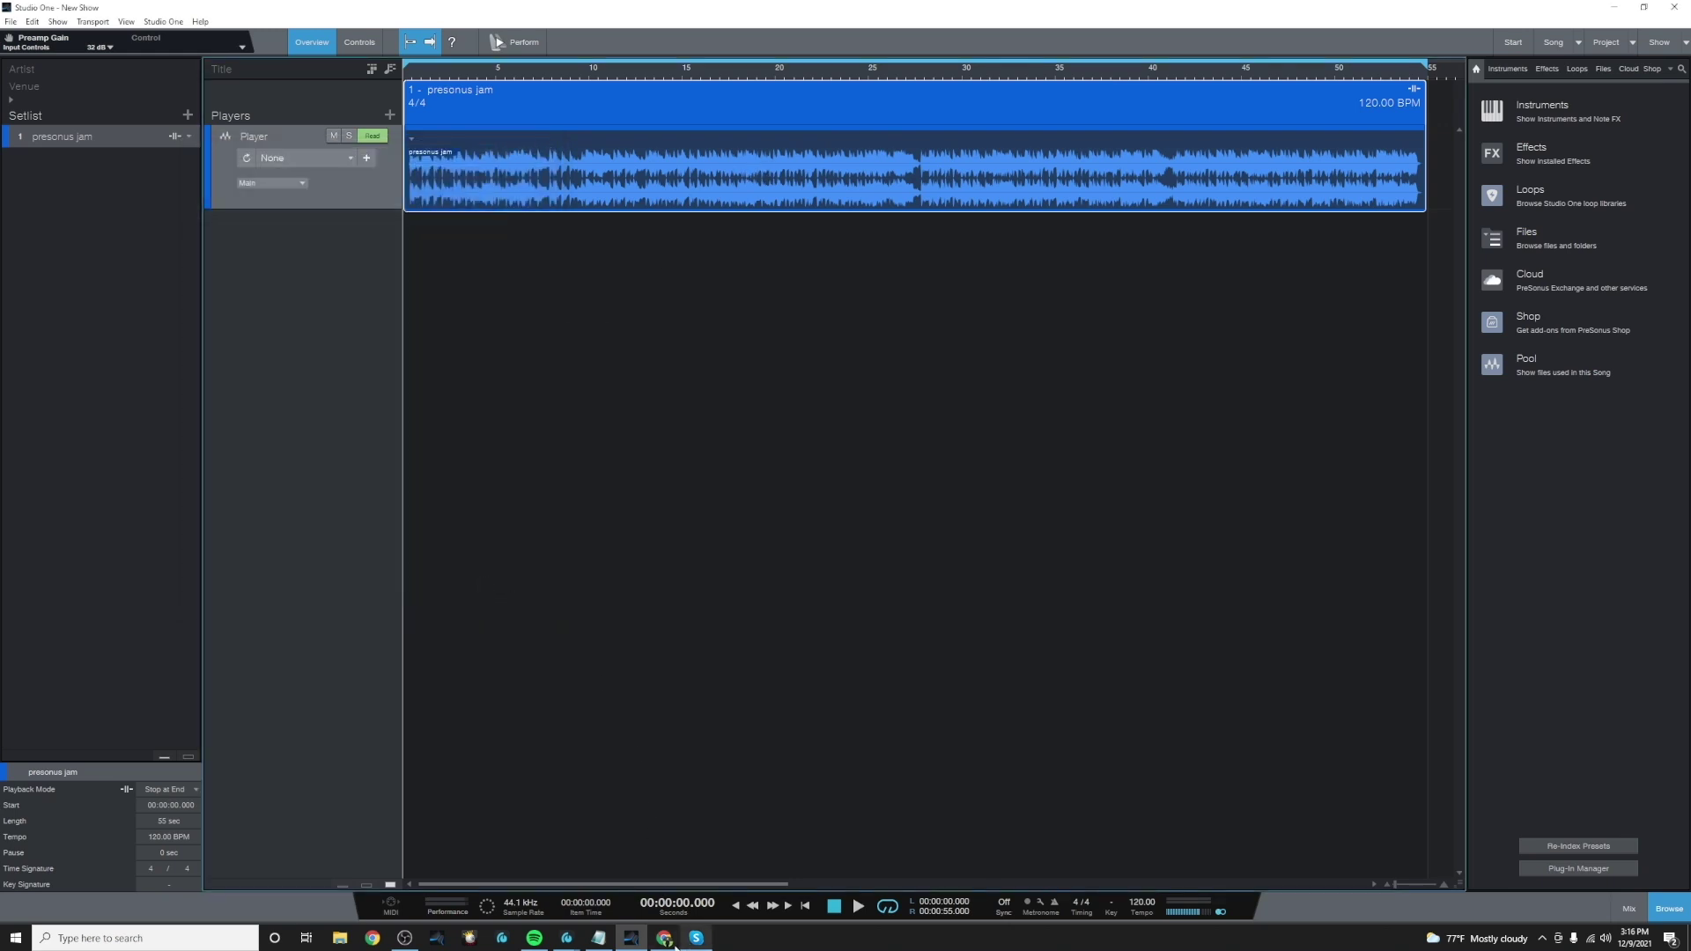
# - Start Studio One playback and raise the Virtual A fader to -40.57 dB
pyautogui.moveTo(570, 939)
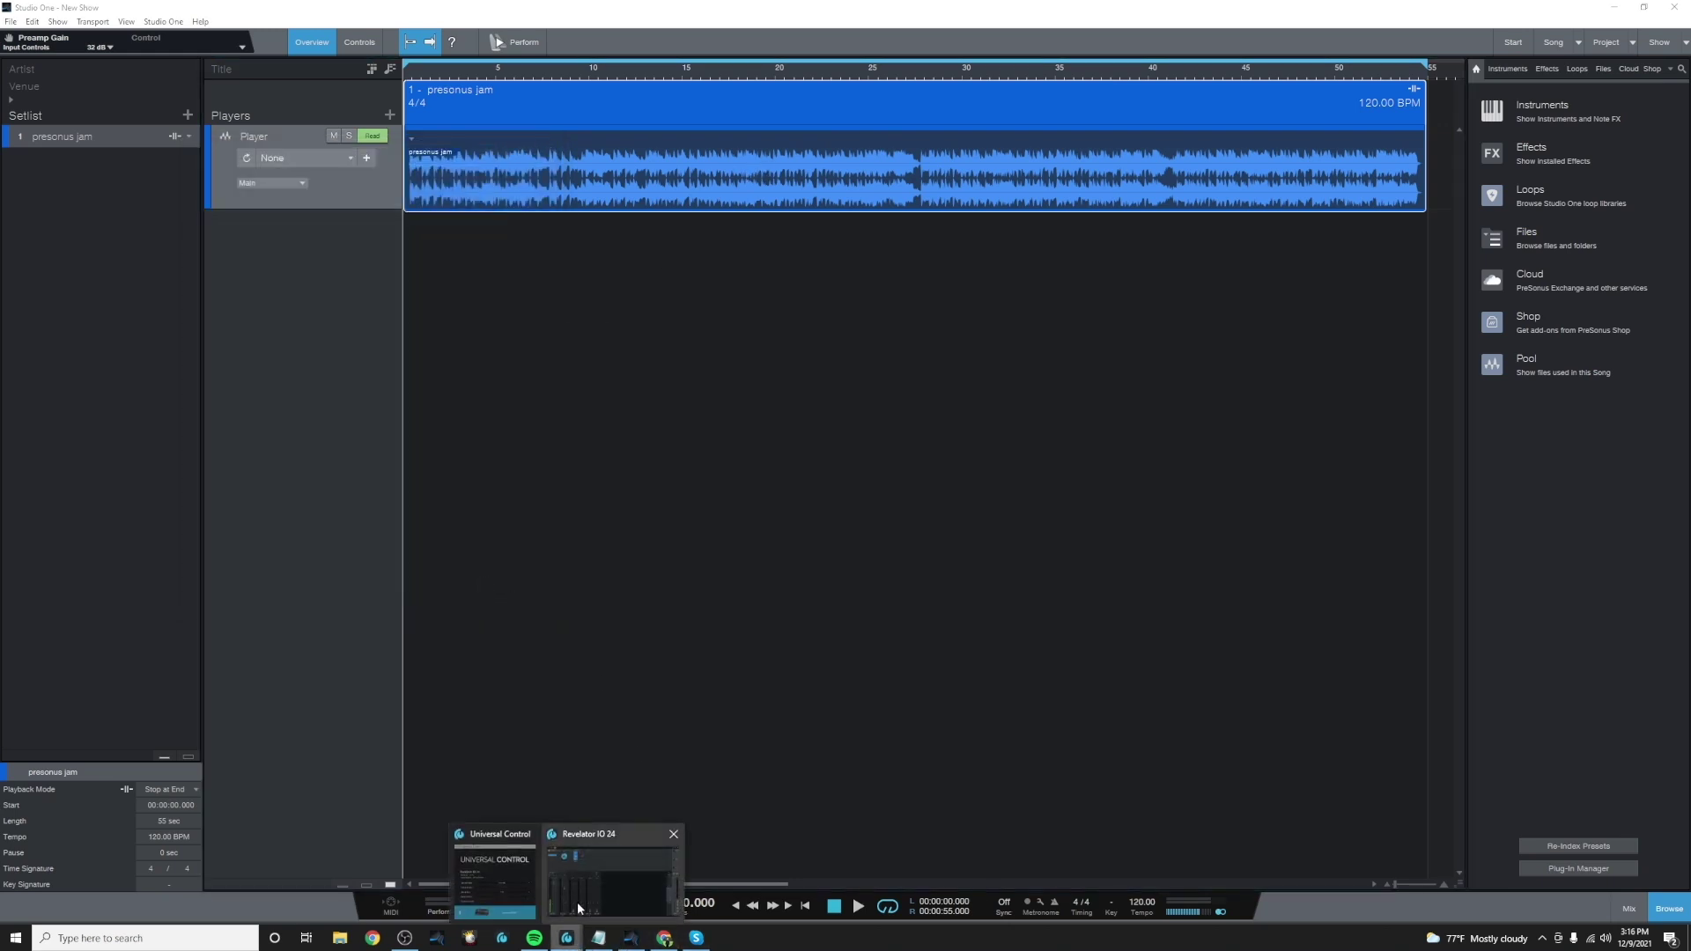
pyautogui.click(578, 901)
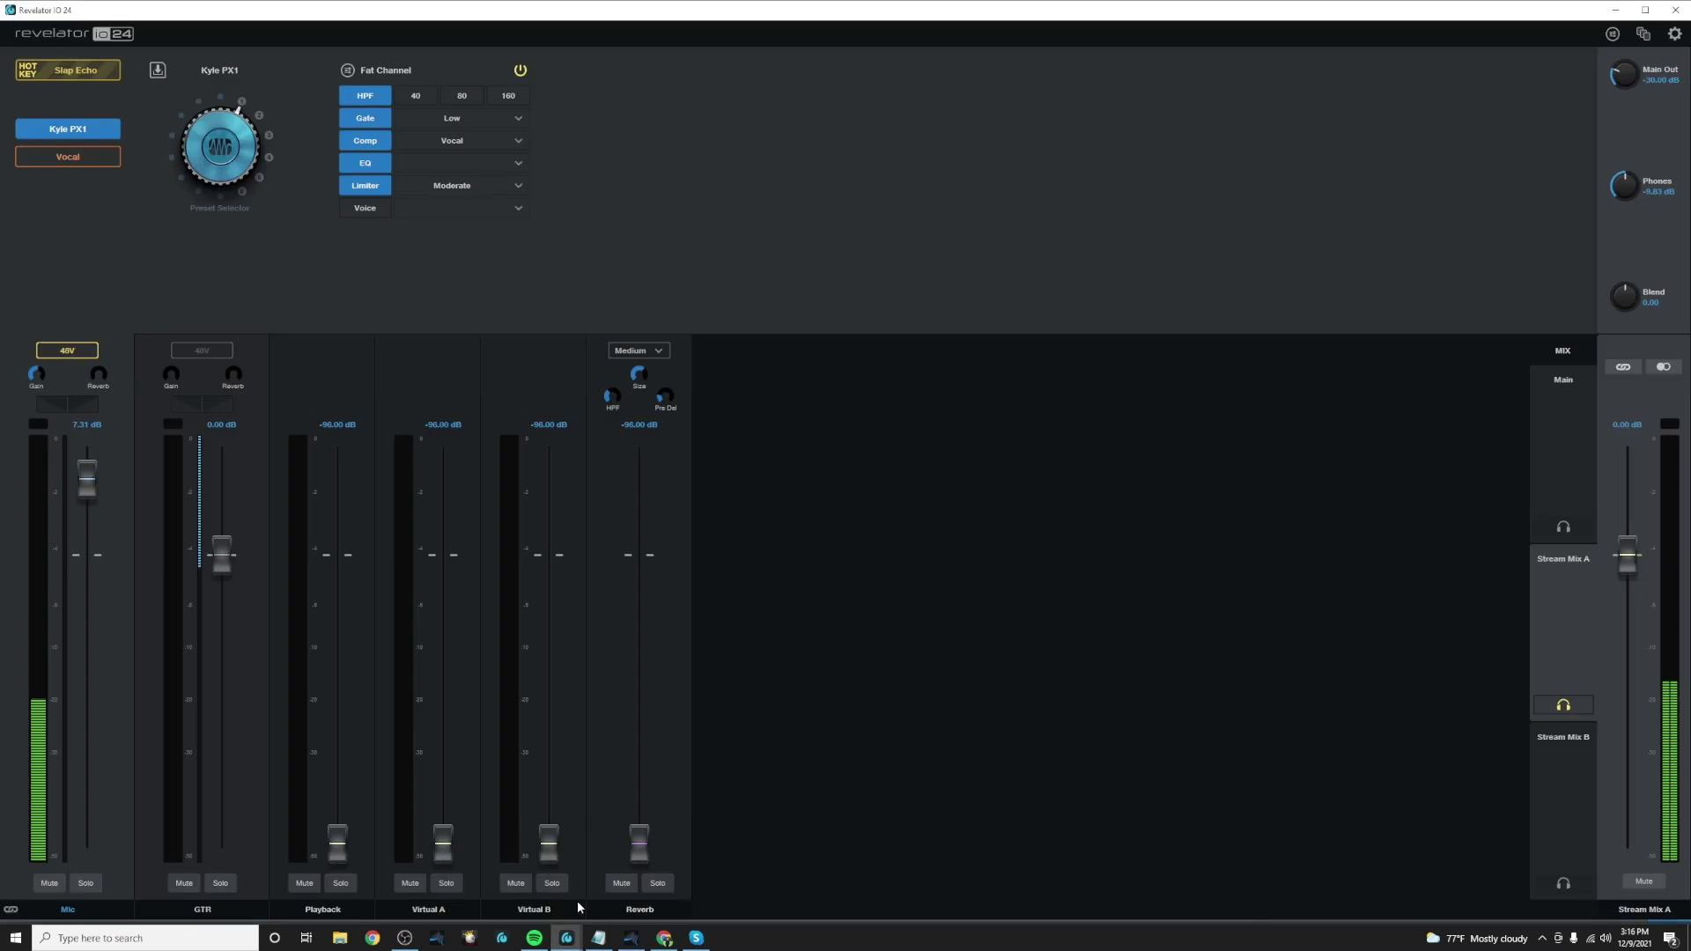
pyautogui.click(631, 938)
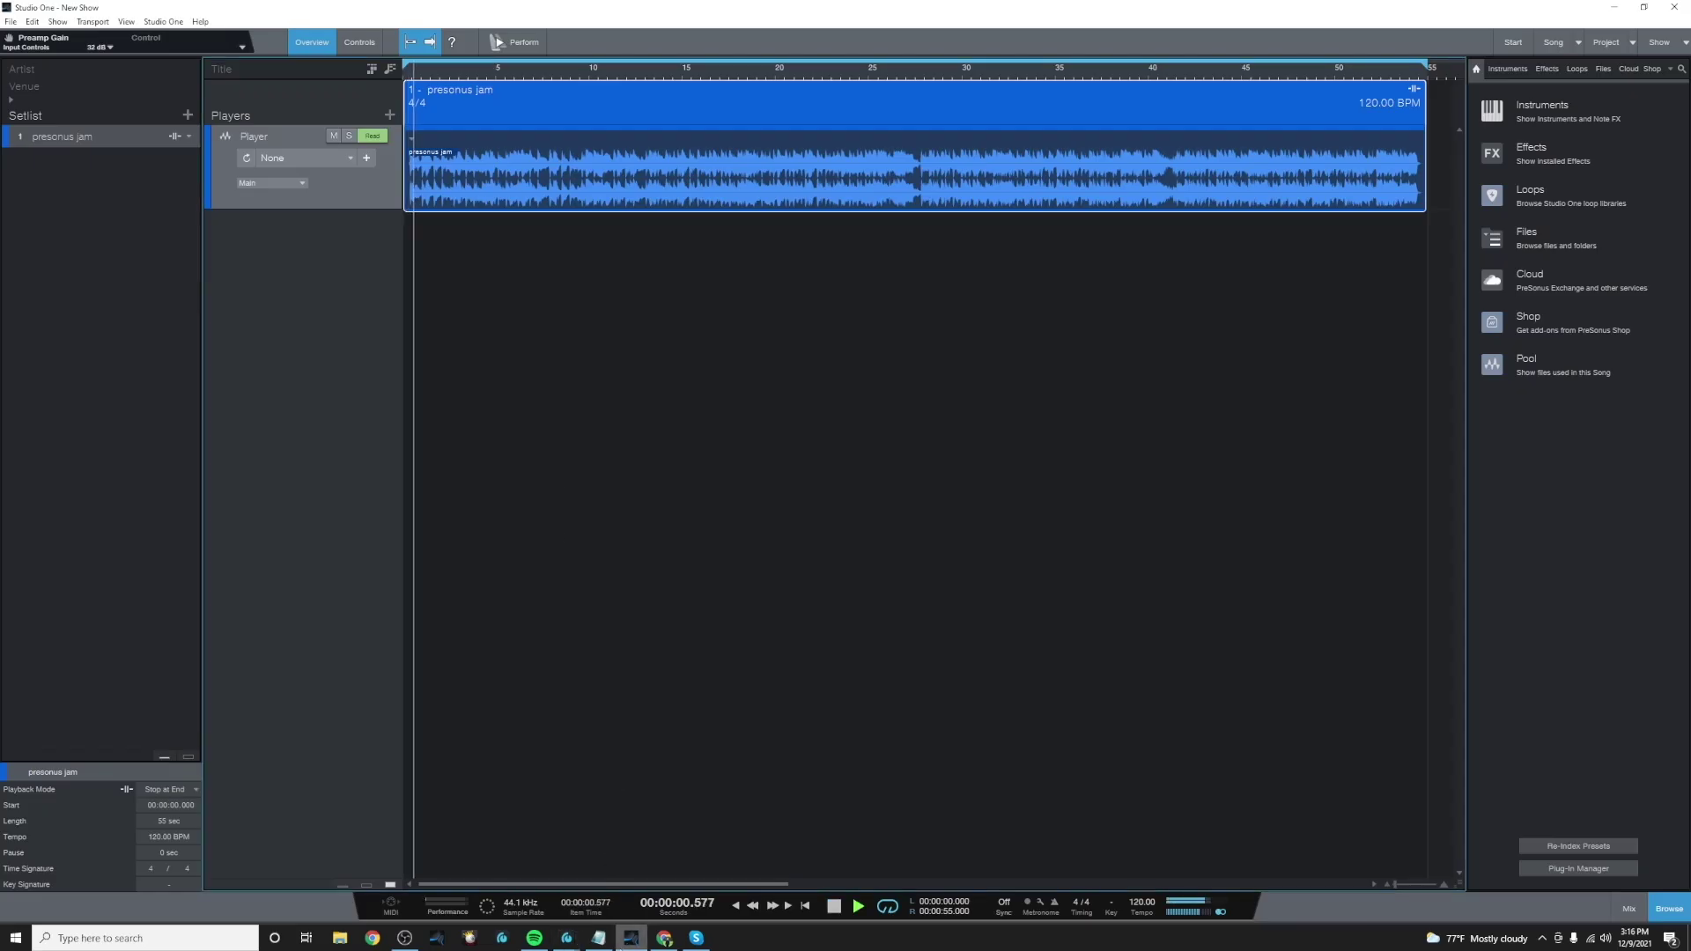
pyautogui.click(574, 920)
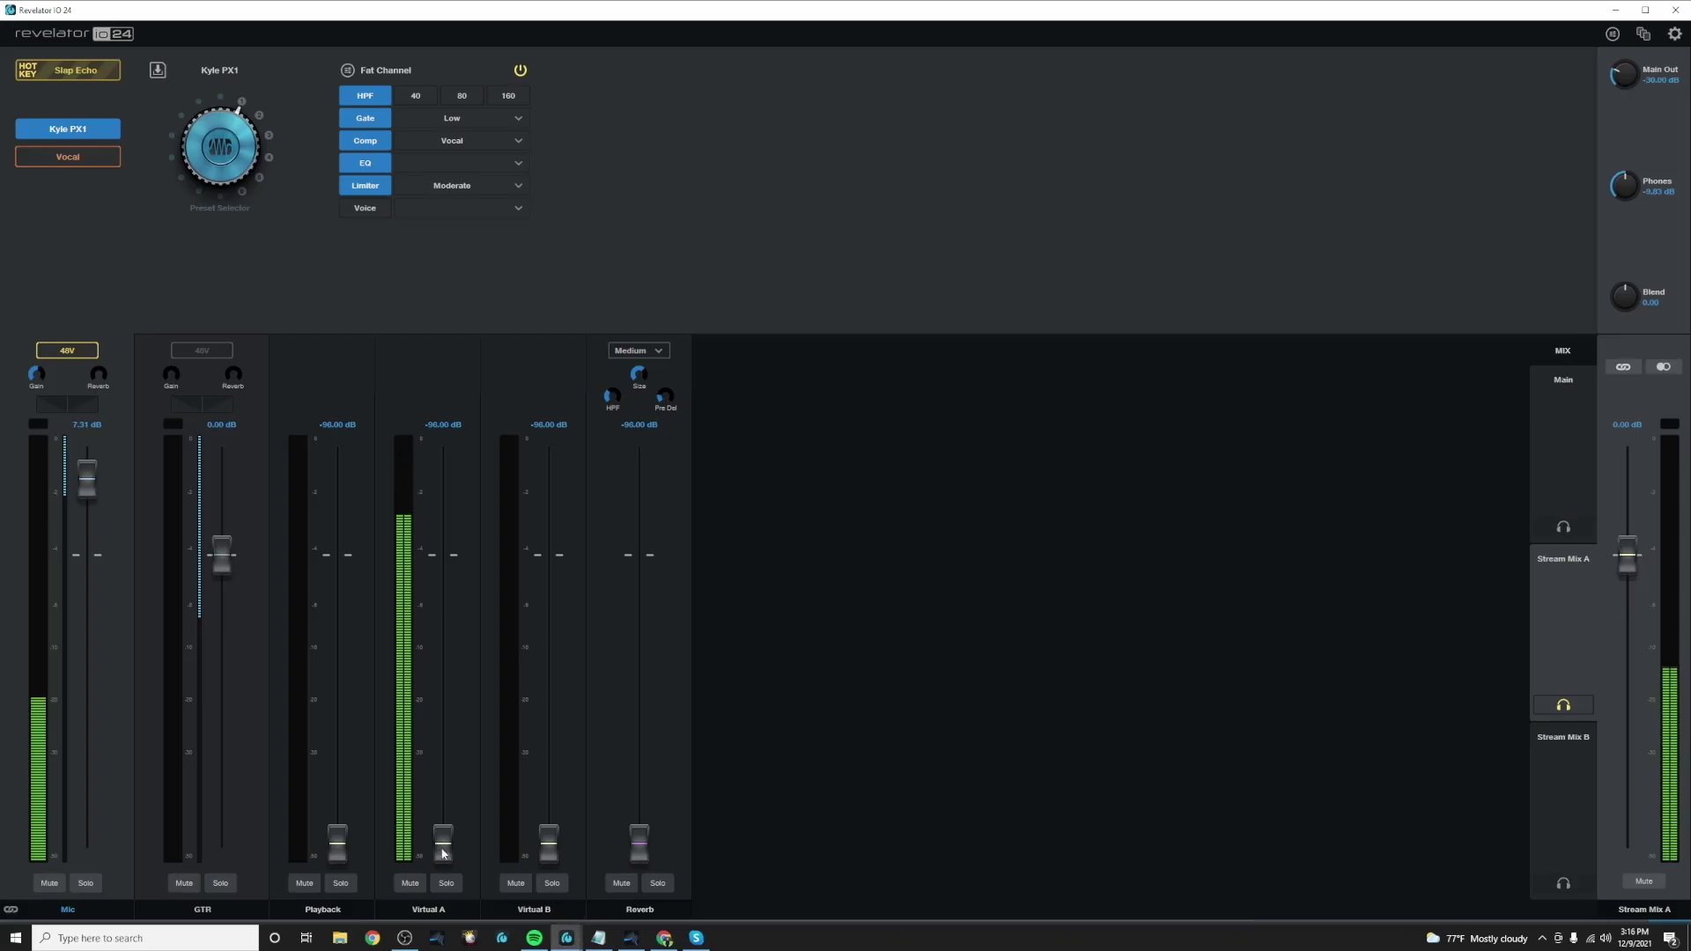
pyautogui.moveTo(445, 859); pyautogui.dragTo(442, 816)
# - Rename the Virtual A channel to 'Studio One'
pyautogui.click(454, 906)
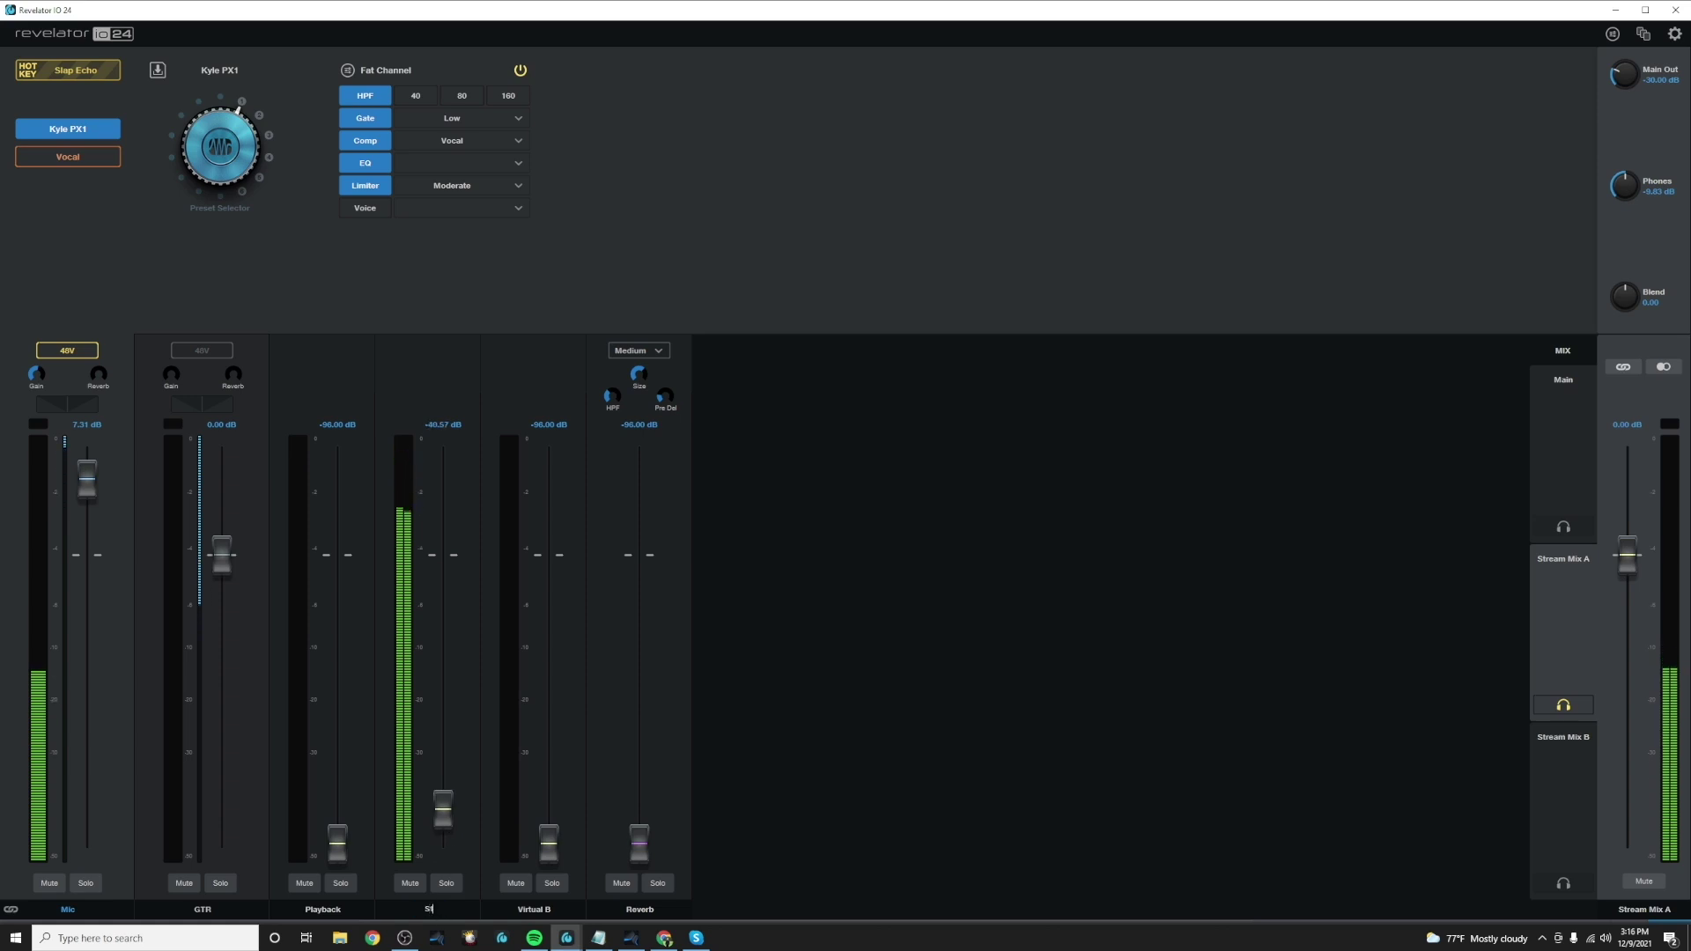
pyautogui.write('Studio One')
pyautogui.press('Return')
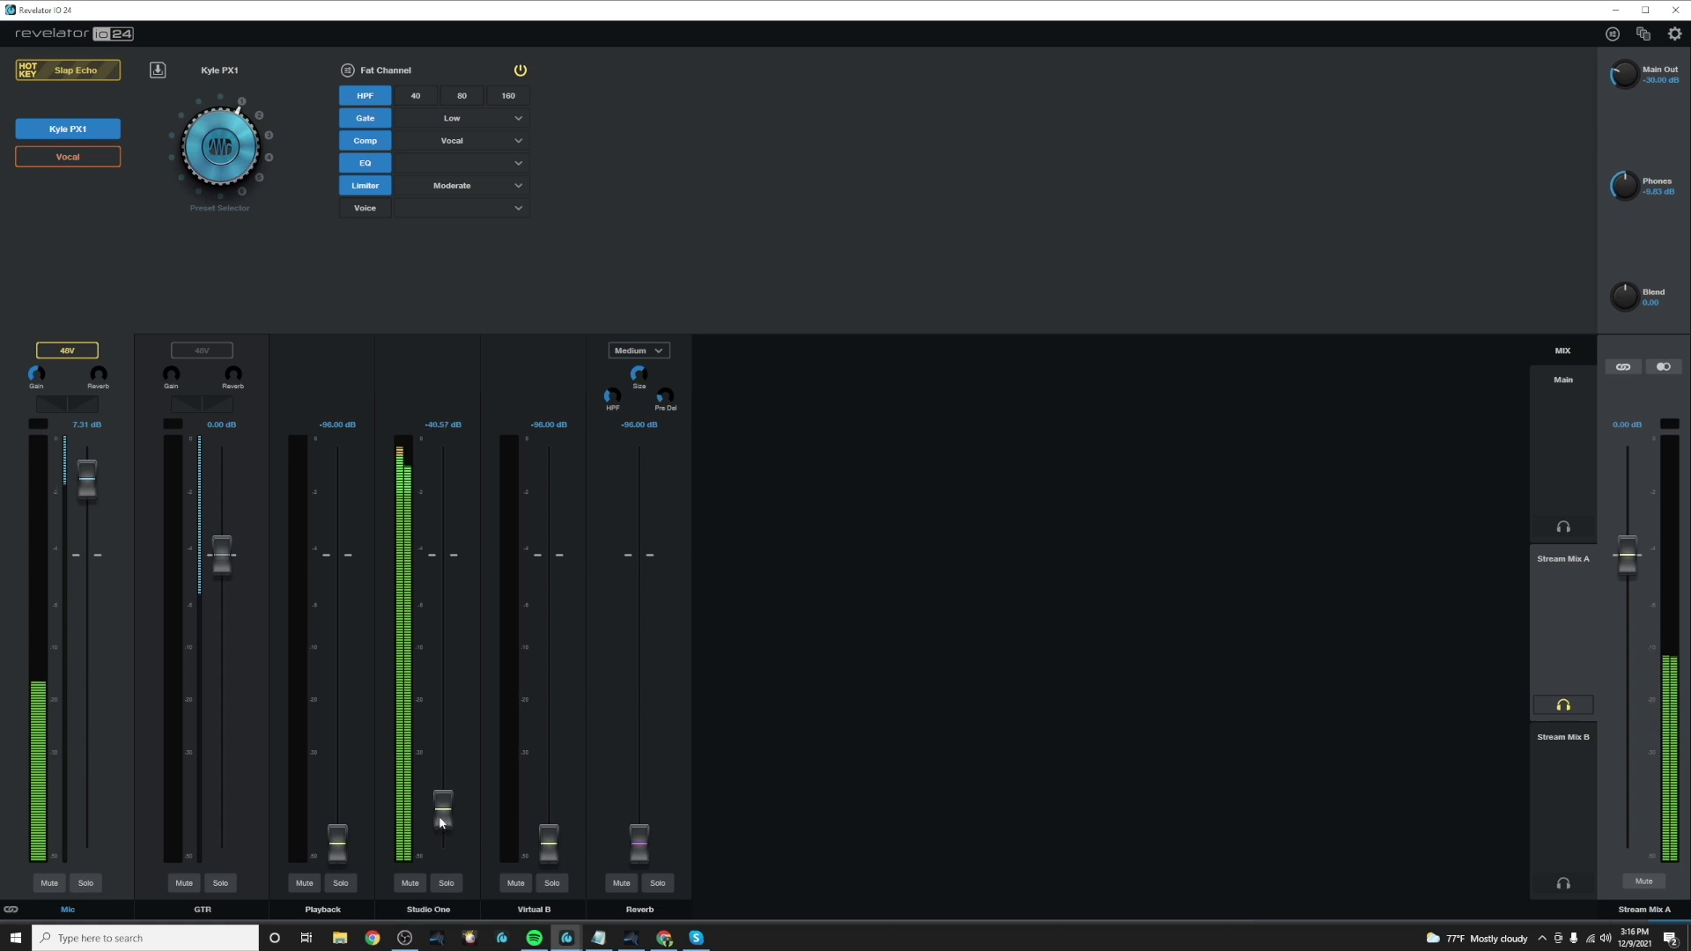
# - Pull the Studio One fader down to -96 dB and check the Windows playback volume
pyautogui.moveTo(443, 809); pyautogui.dragTo(443, 846)
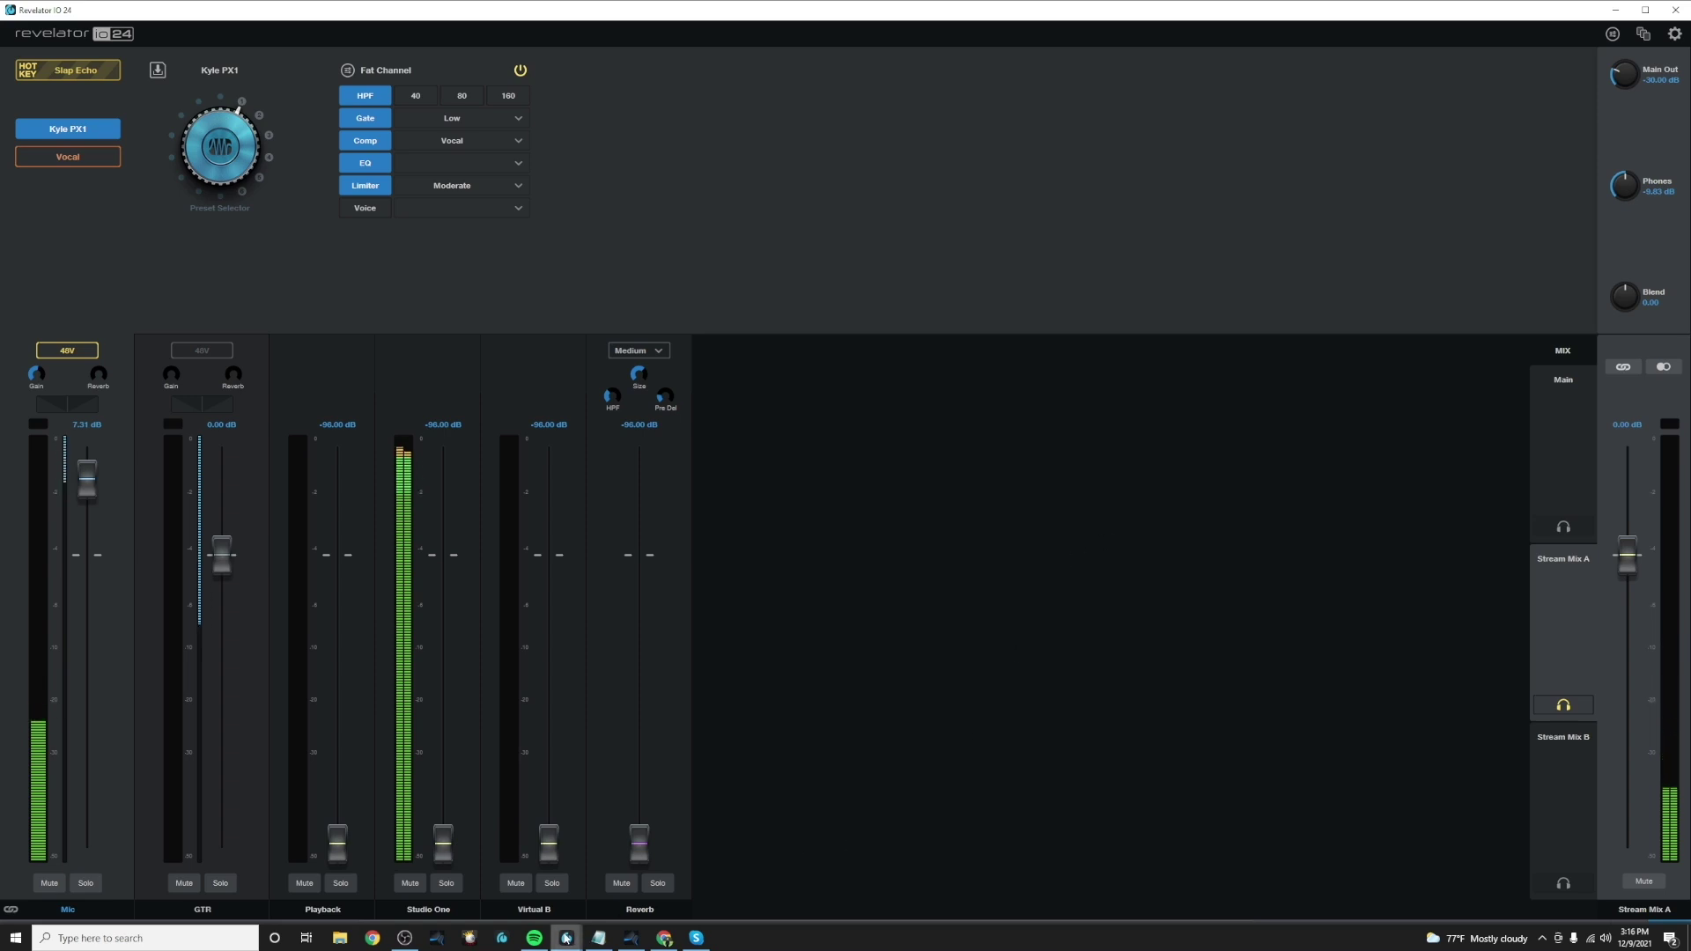
pyautogui.moveTo(539, 939)
pyautogui.click(1605, 939)
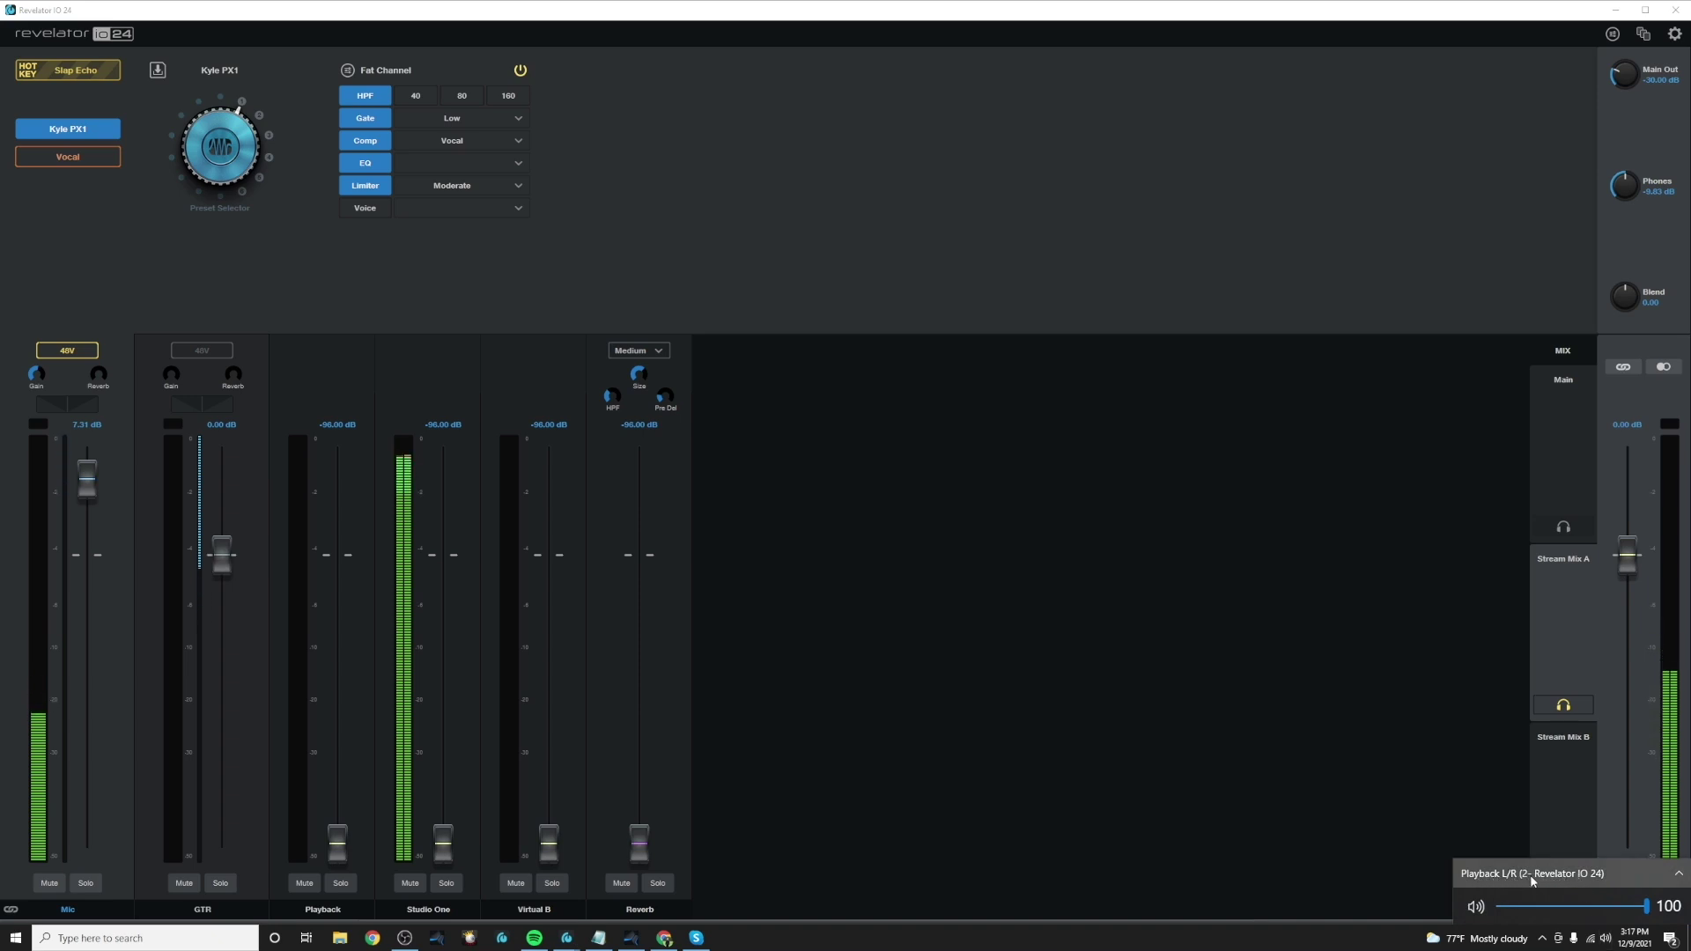
pyautogui.click(1150, 767)
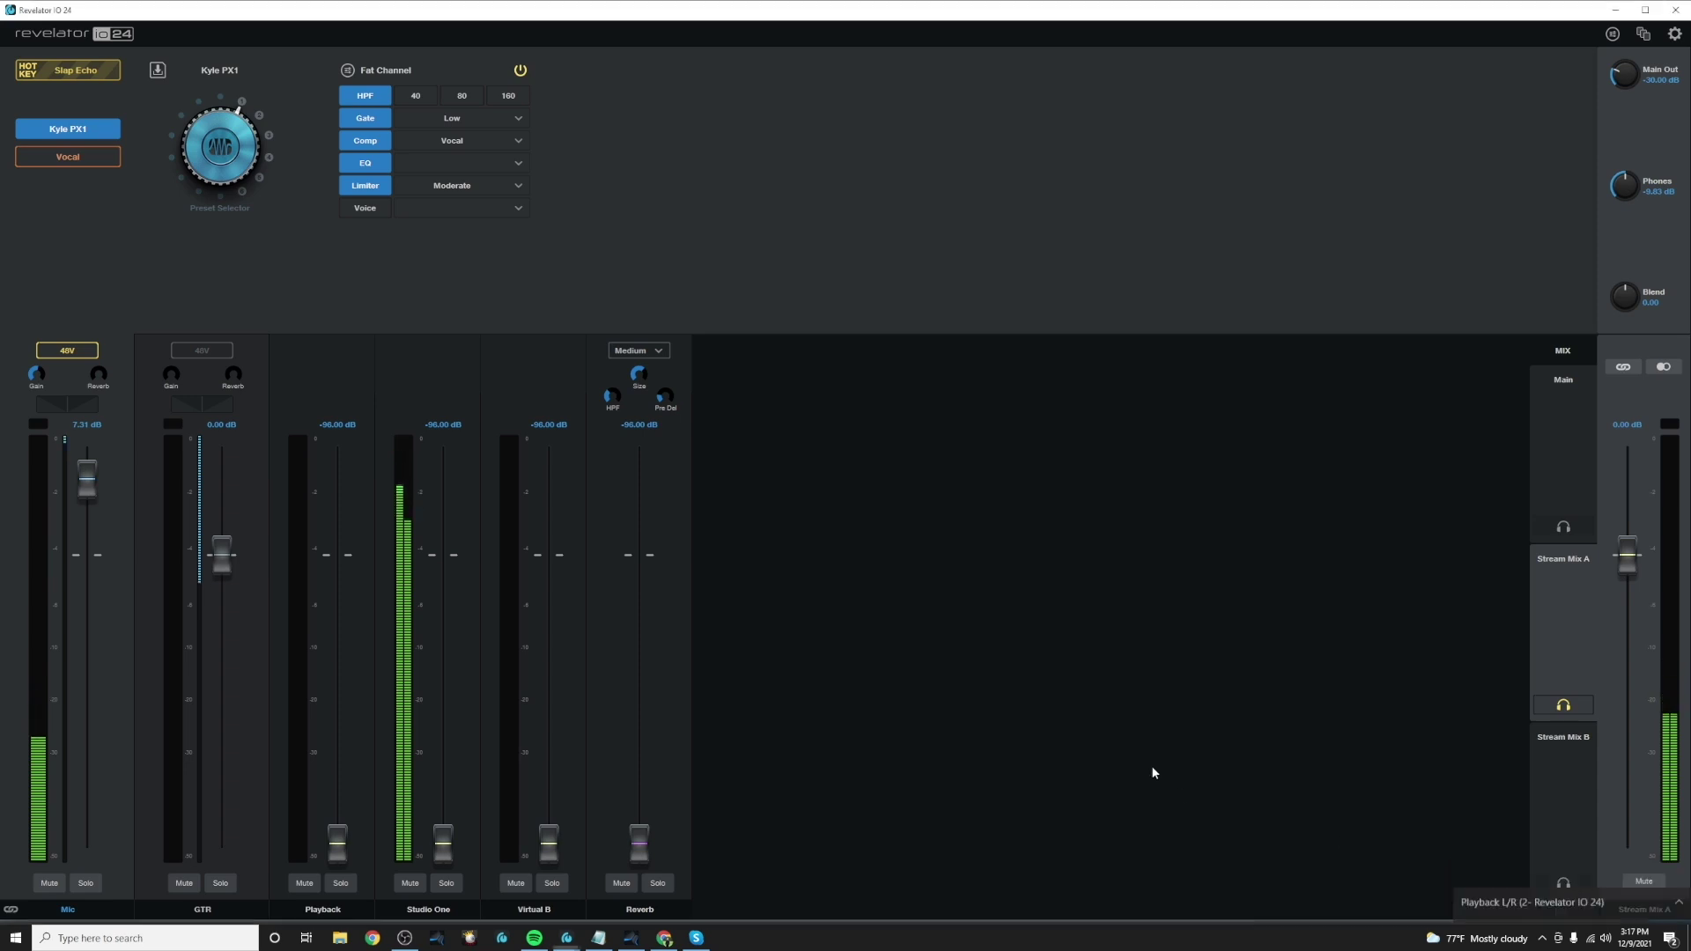
# - Play Gravitation in Spotify, adjust the Playback fader, and rename it 'Spotify'
pyautogui.click(534, 939)
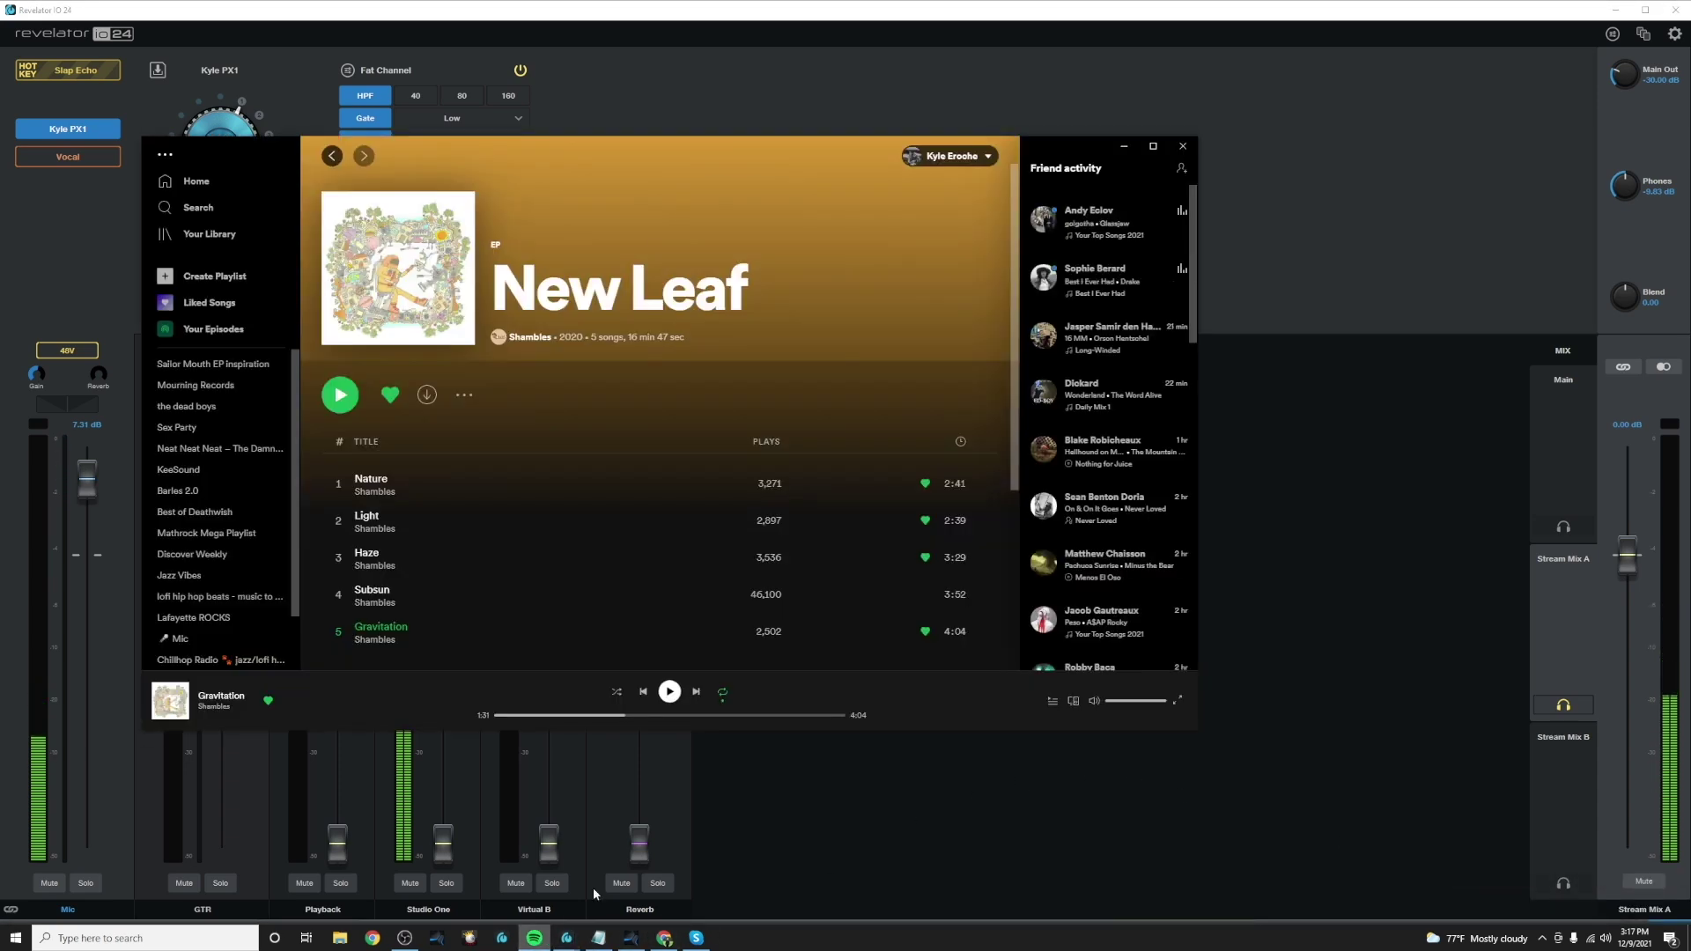
pyautogui.click(670, 693)
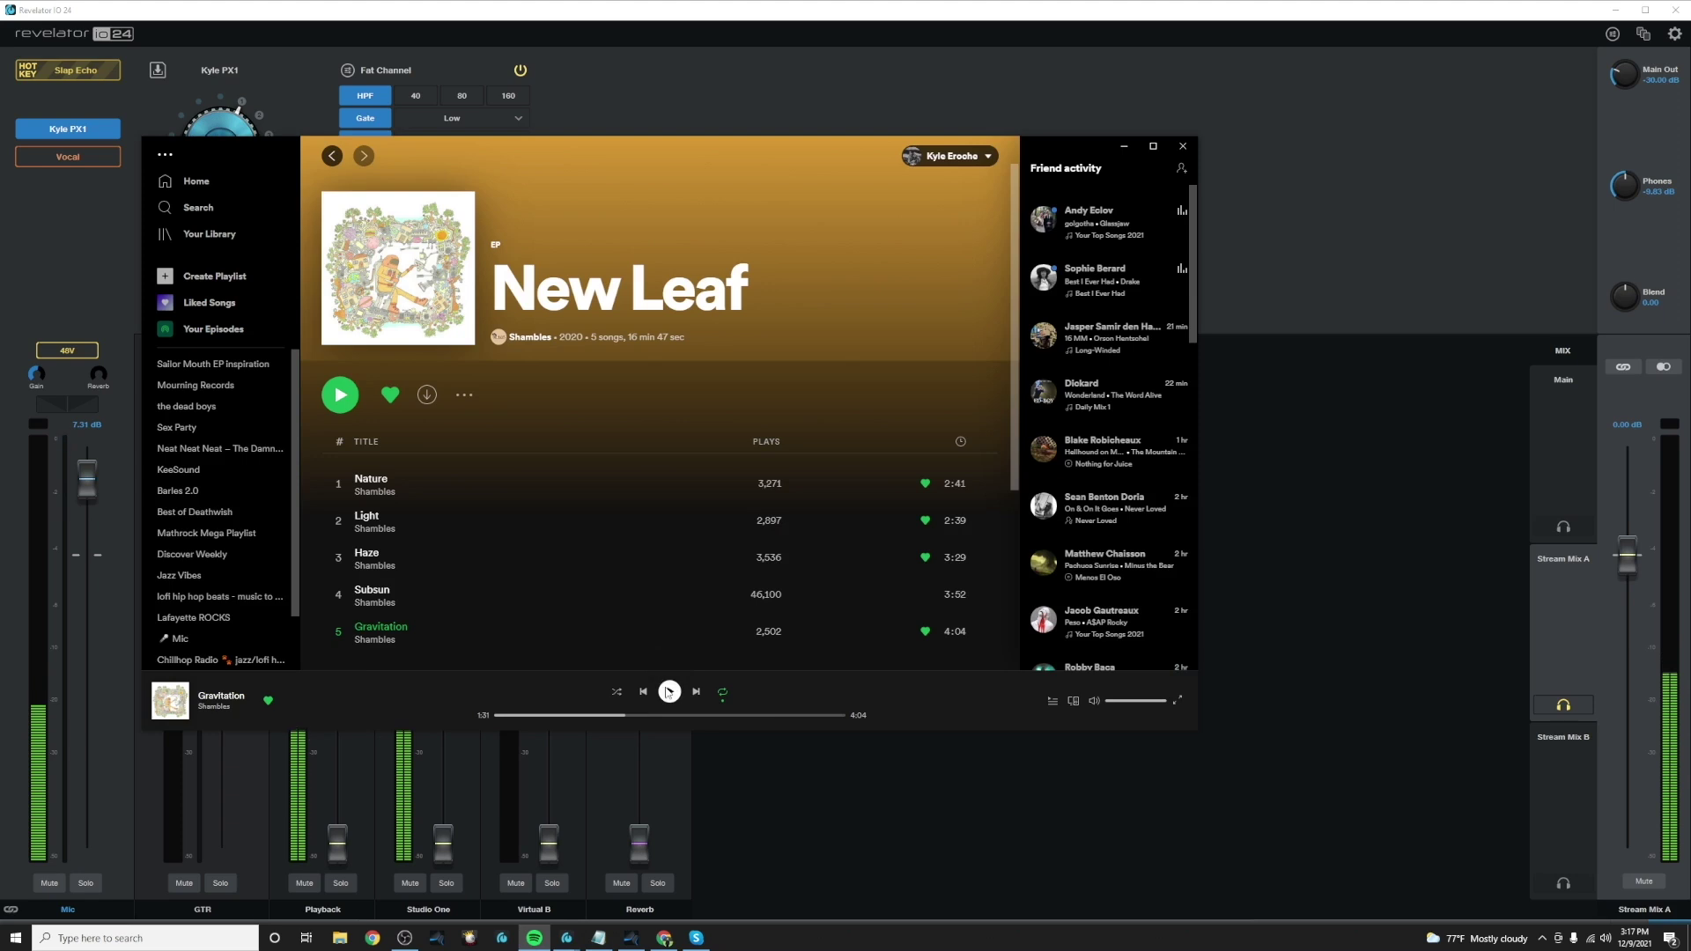
pyautogui.click(334, 857)
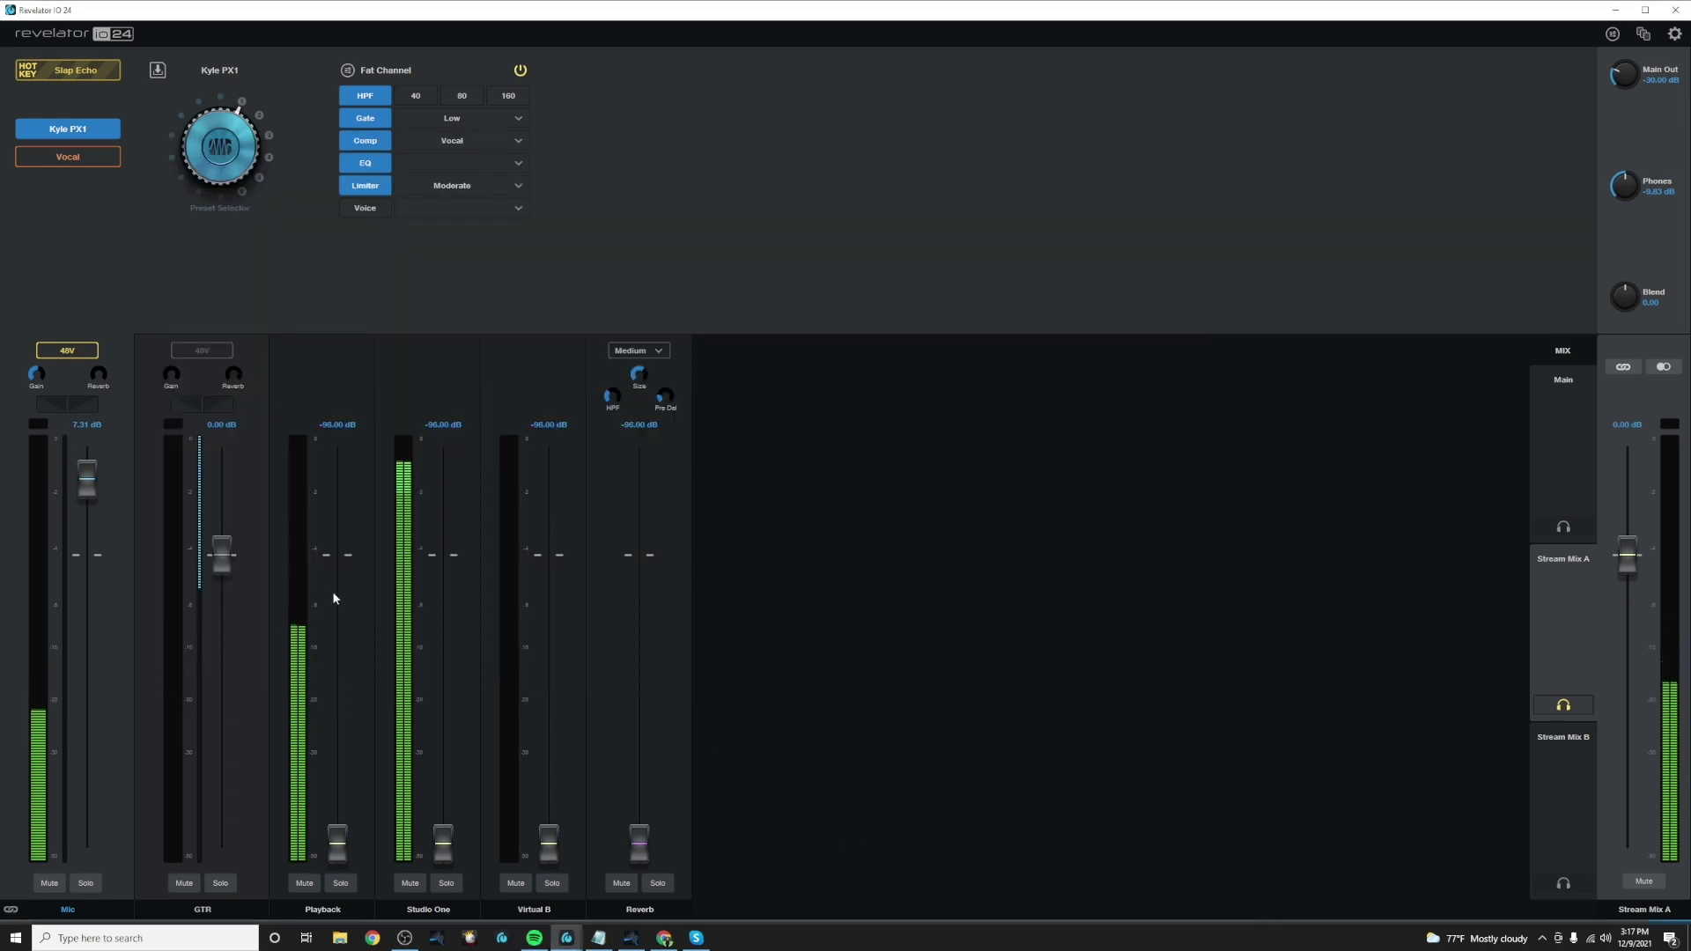
pyautogui.moveTo(338, 845); pyautogui.dragTo(324, 891)
pyautogui.write('Sp')
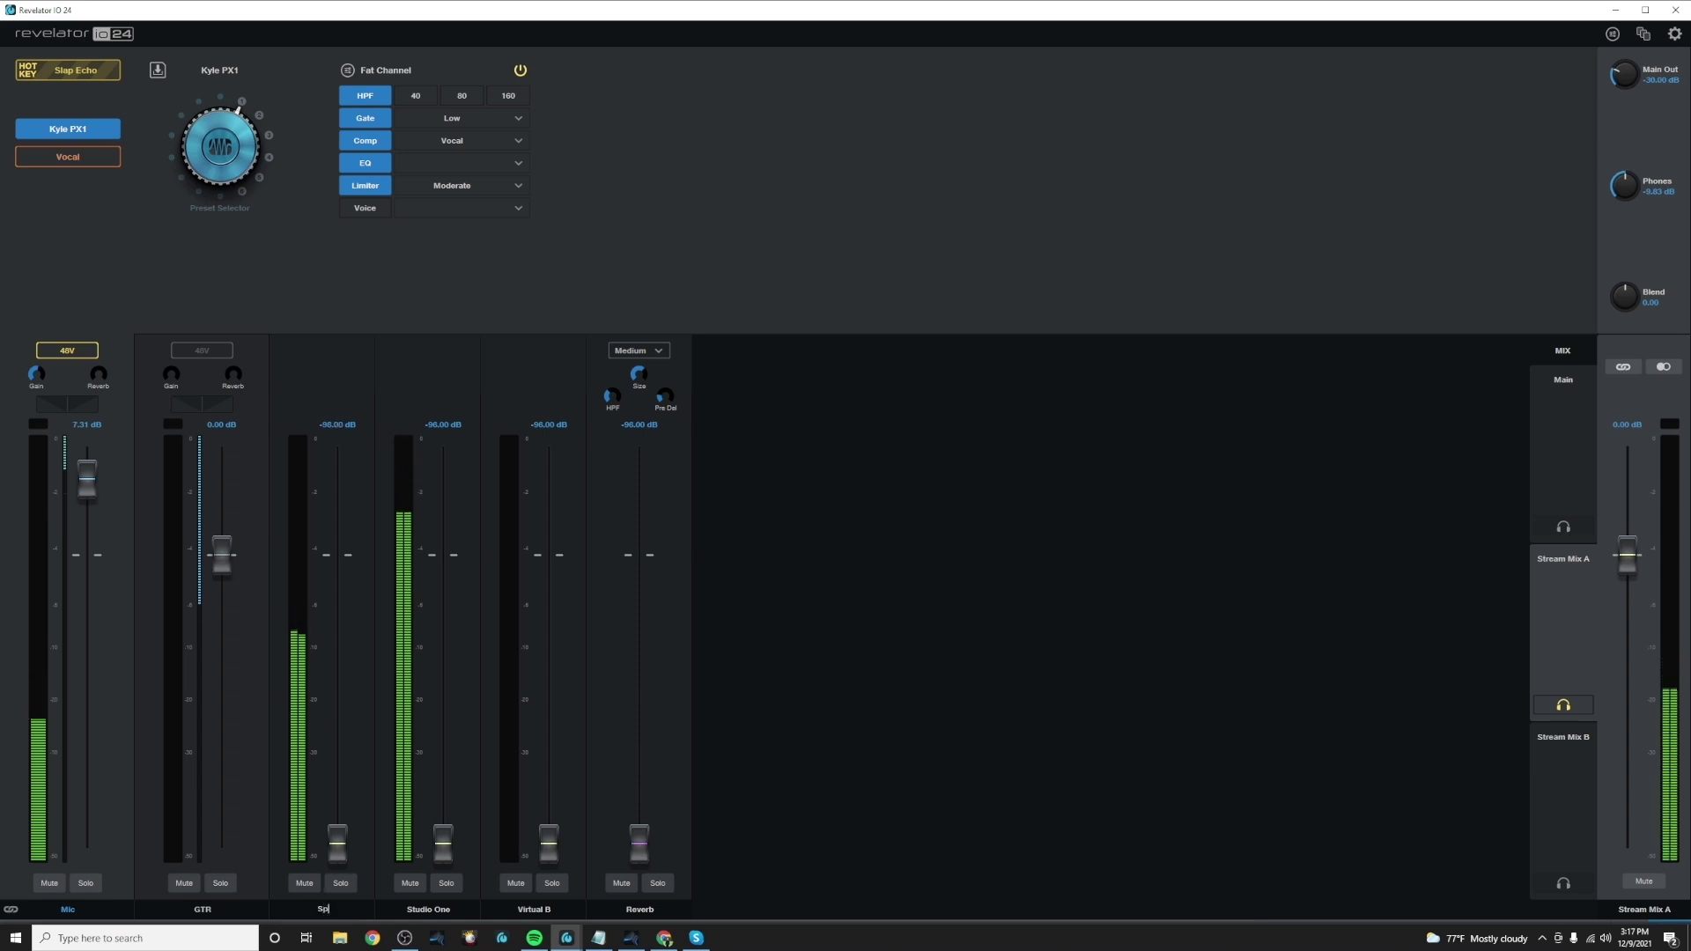
pyautogui.write('otify')
# - Keep Skype's speaker output set to Virtual Output B L/R
pyautogui.click(696, 937)
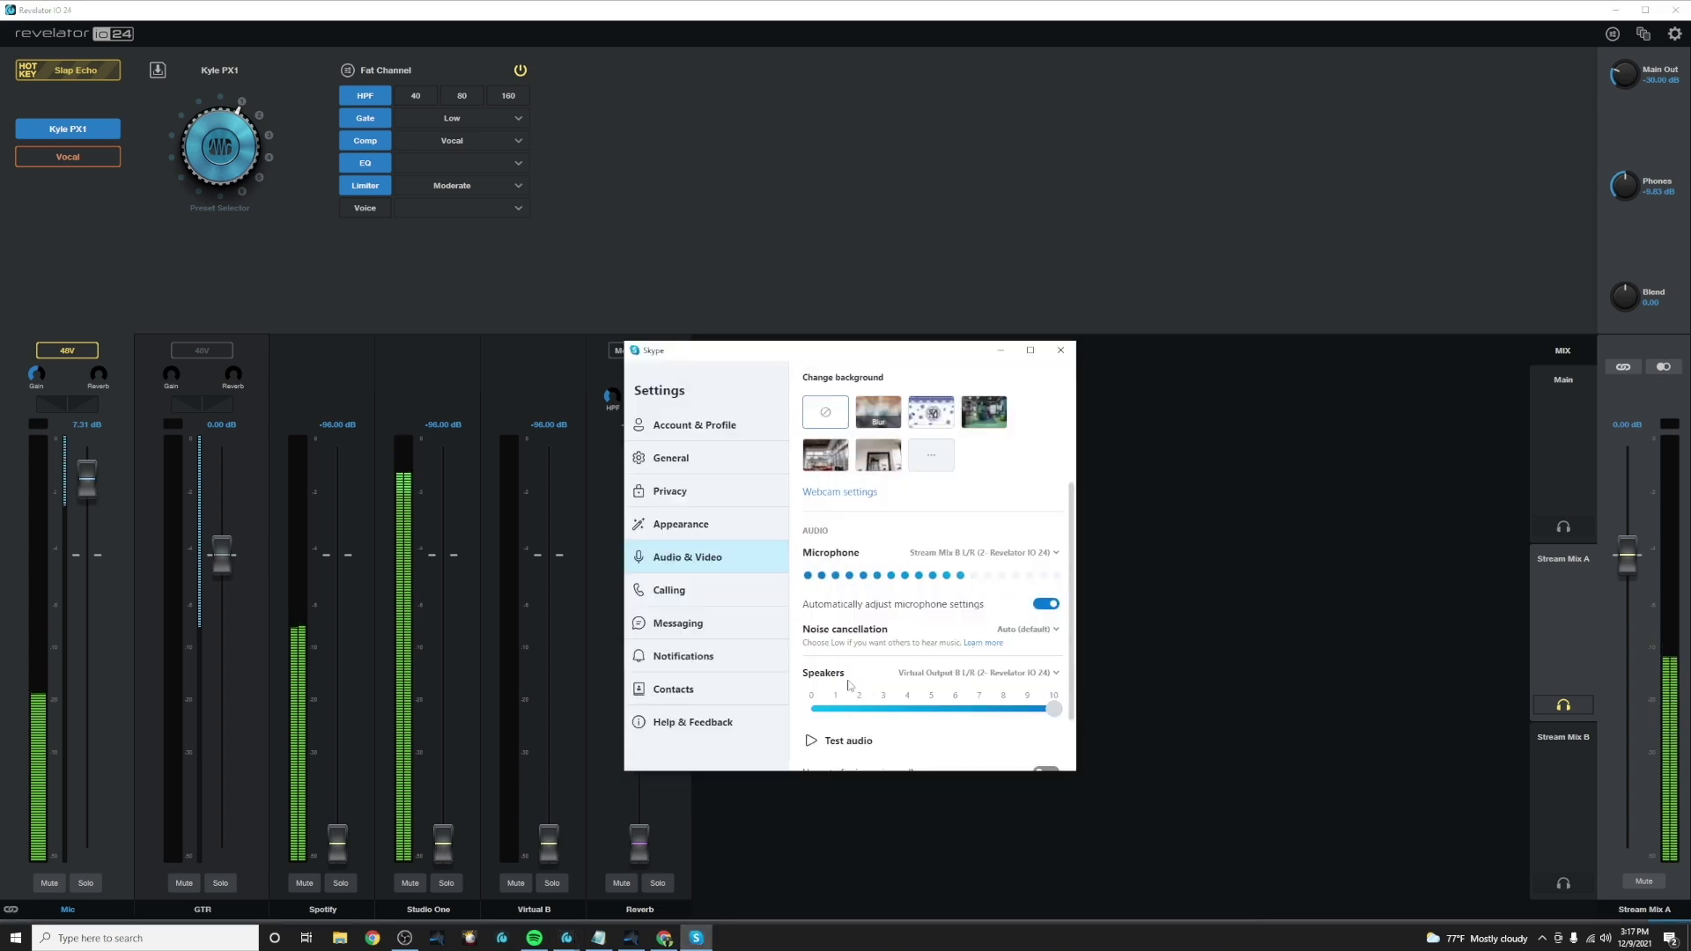
pyautogui.click(1026, 678)
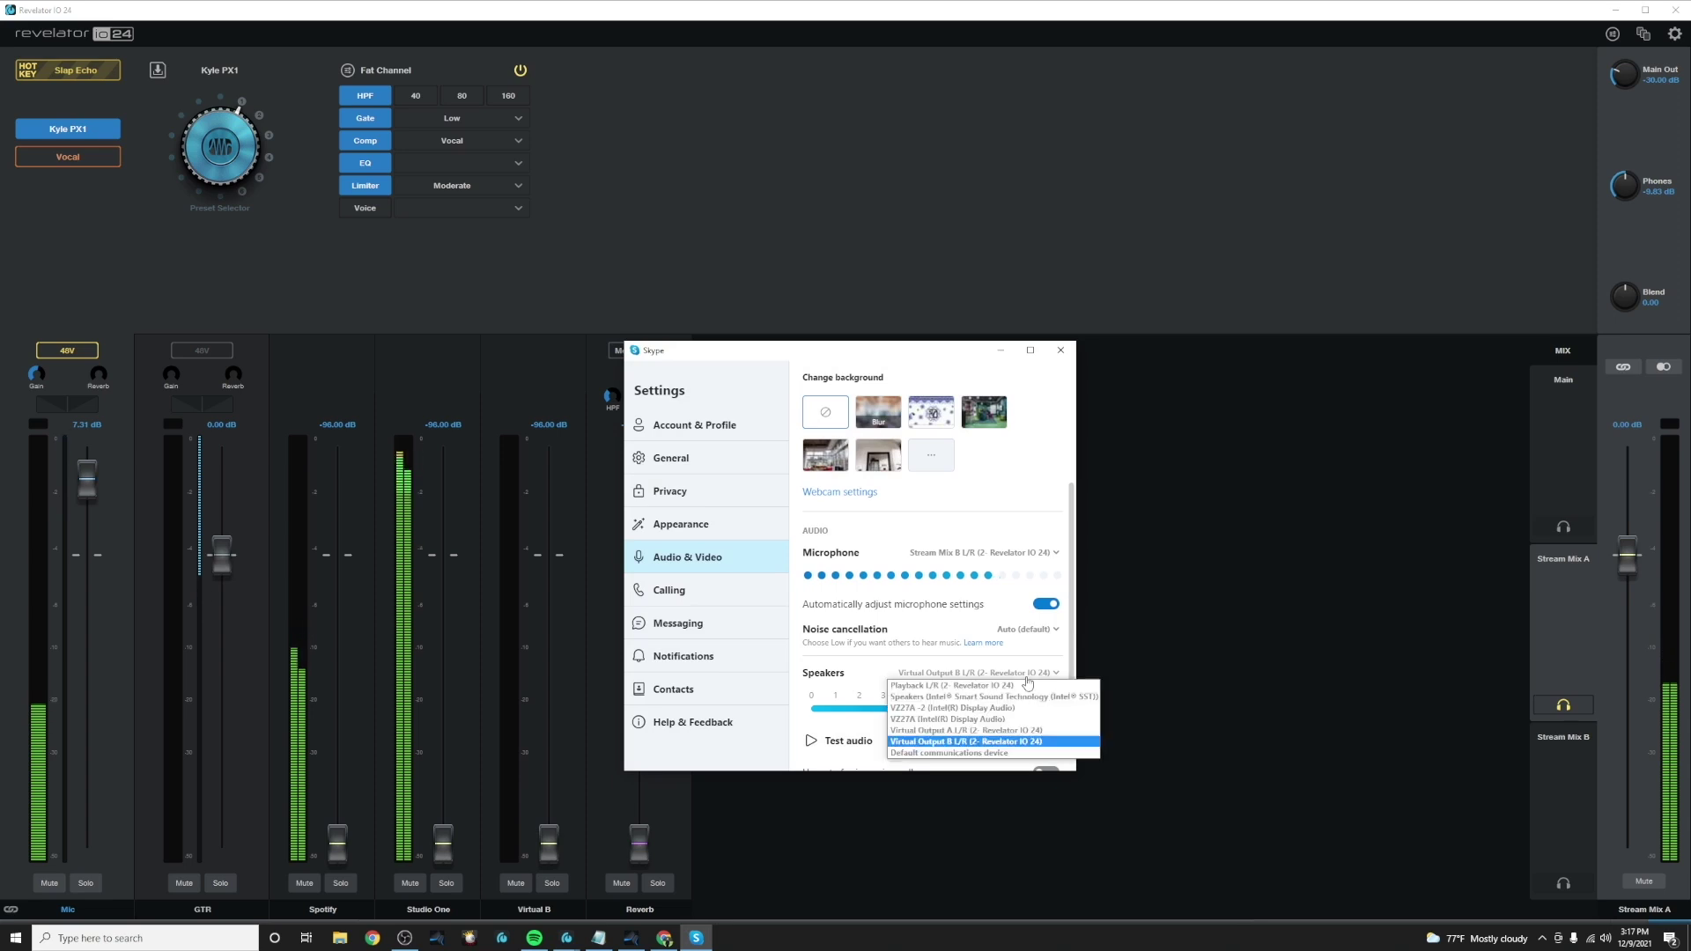
pyautogui.click(983, 745)
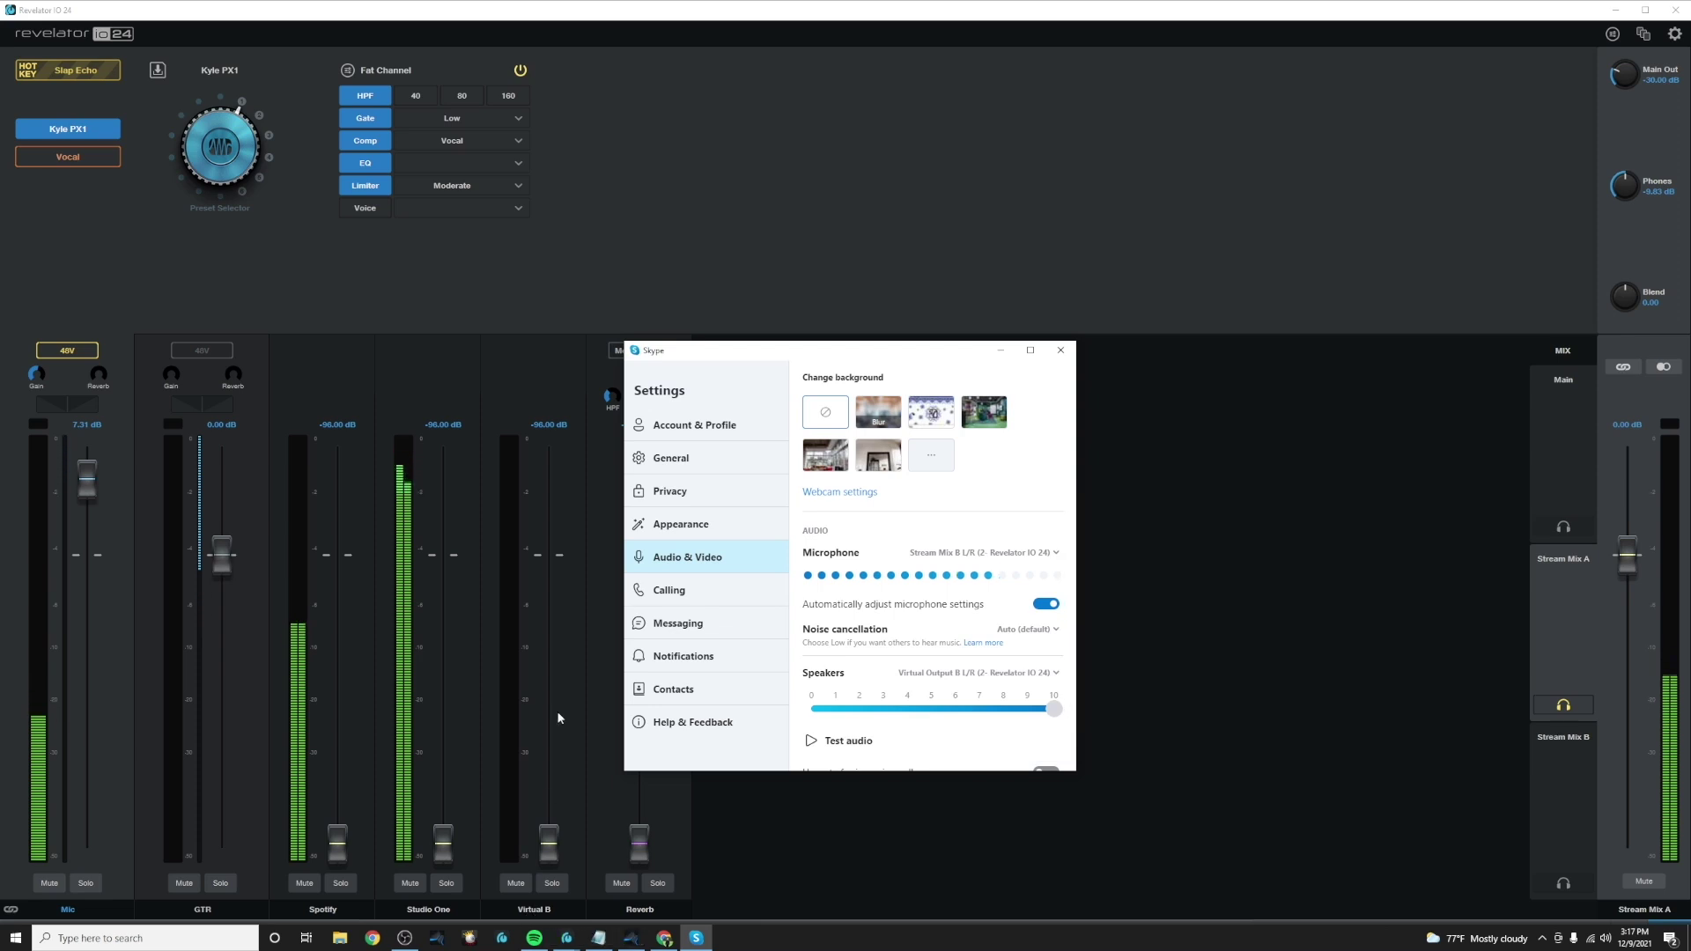
# - Play Skype's test sound through Virtual B, return its fader to -96 dB, and close Settings
pyautogui.click(811, 742)
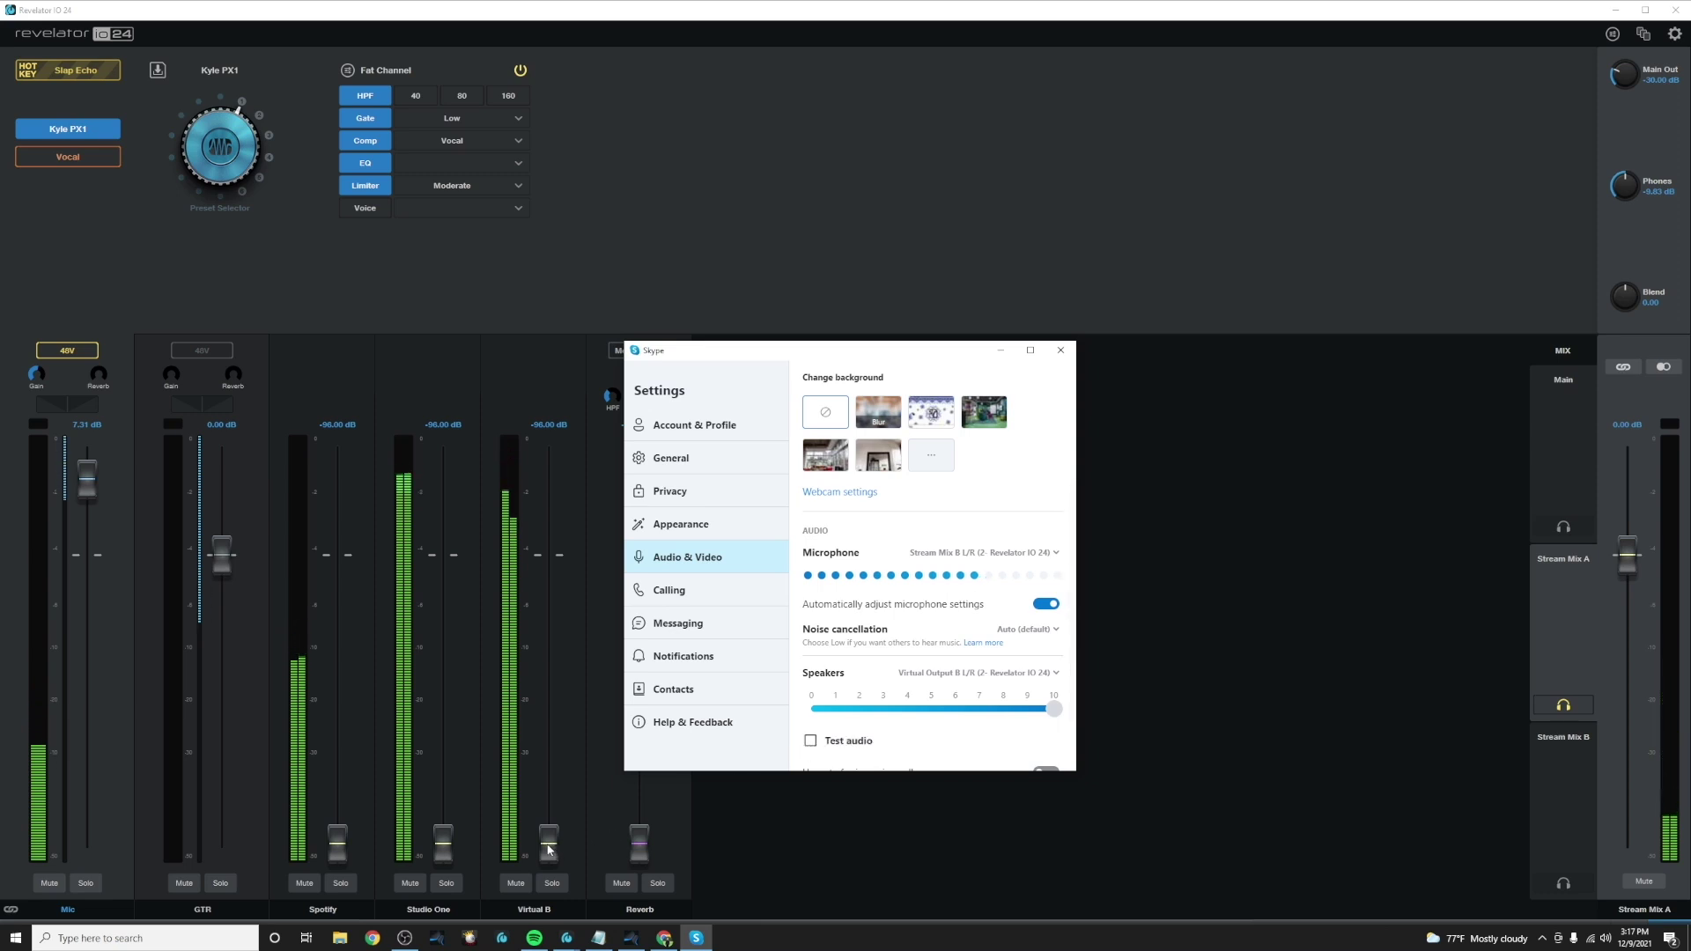
pyautogui.moveTo(549, 843); pyautogui.dragTo(546, 774)
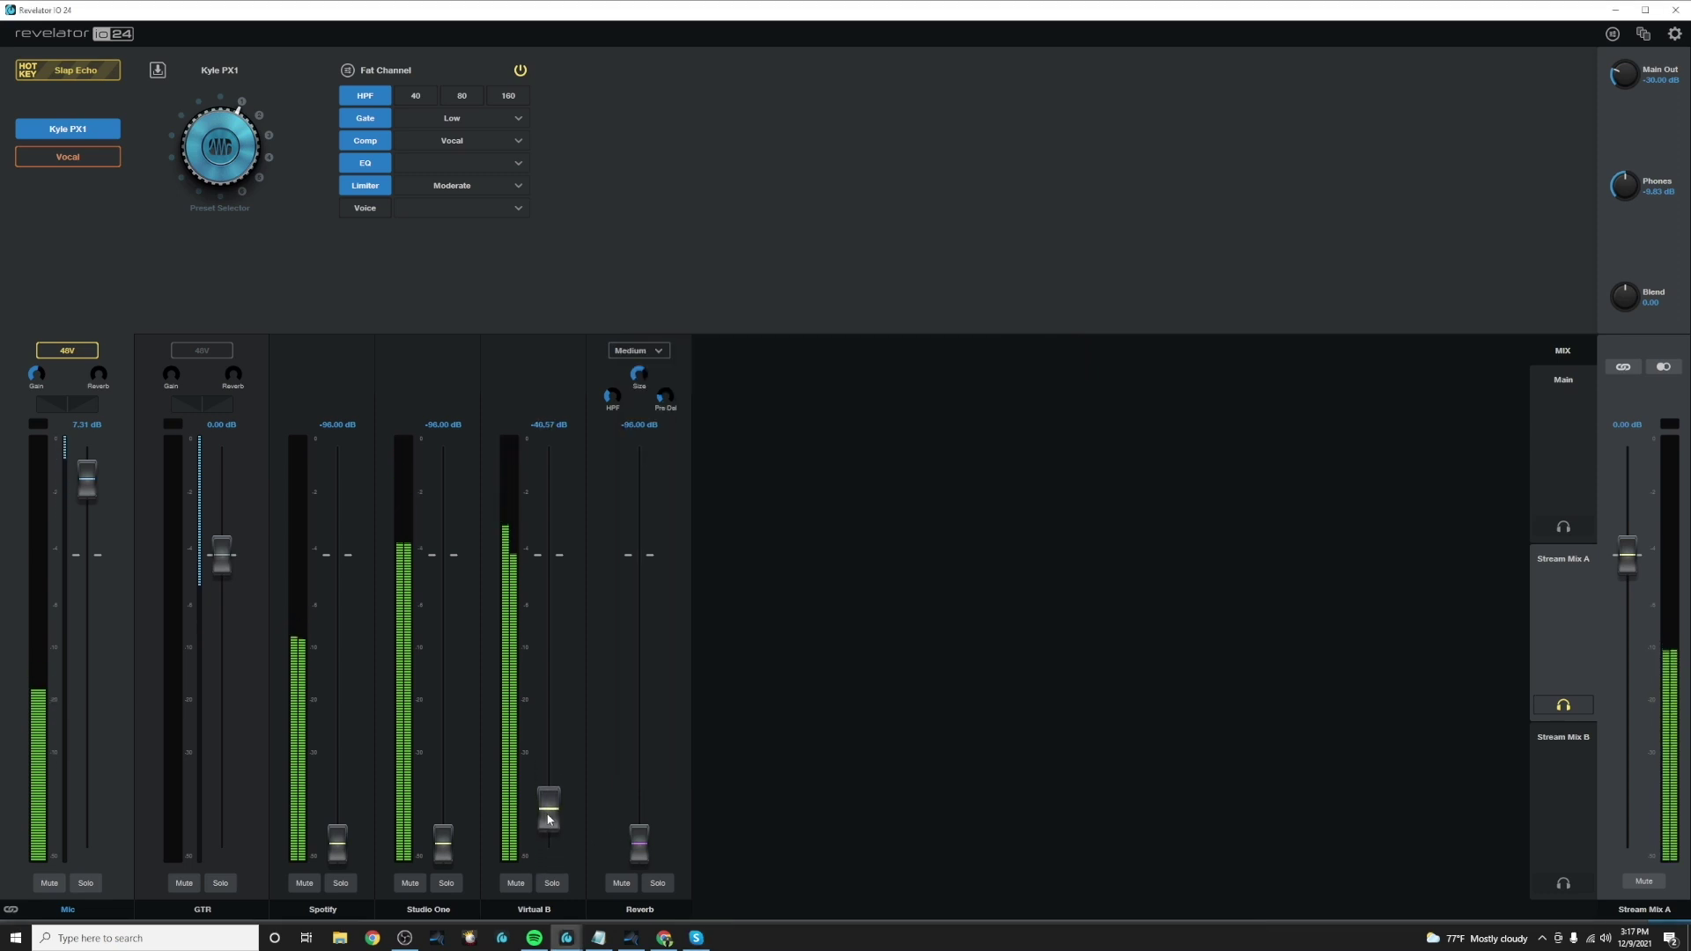
pyautogui.moveTo(546, 774); pyautogui.dragTo(548, 872)
pyautogui.click(695, 937)
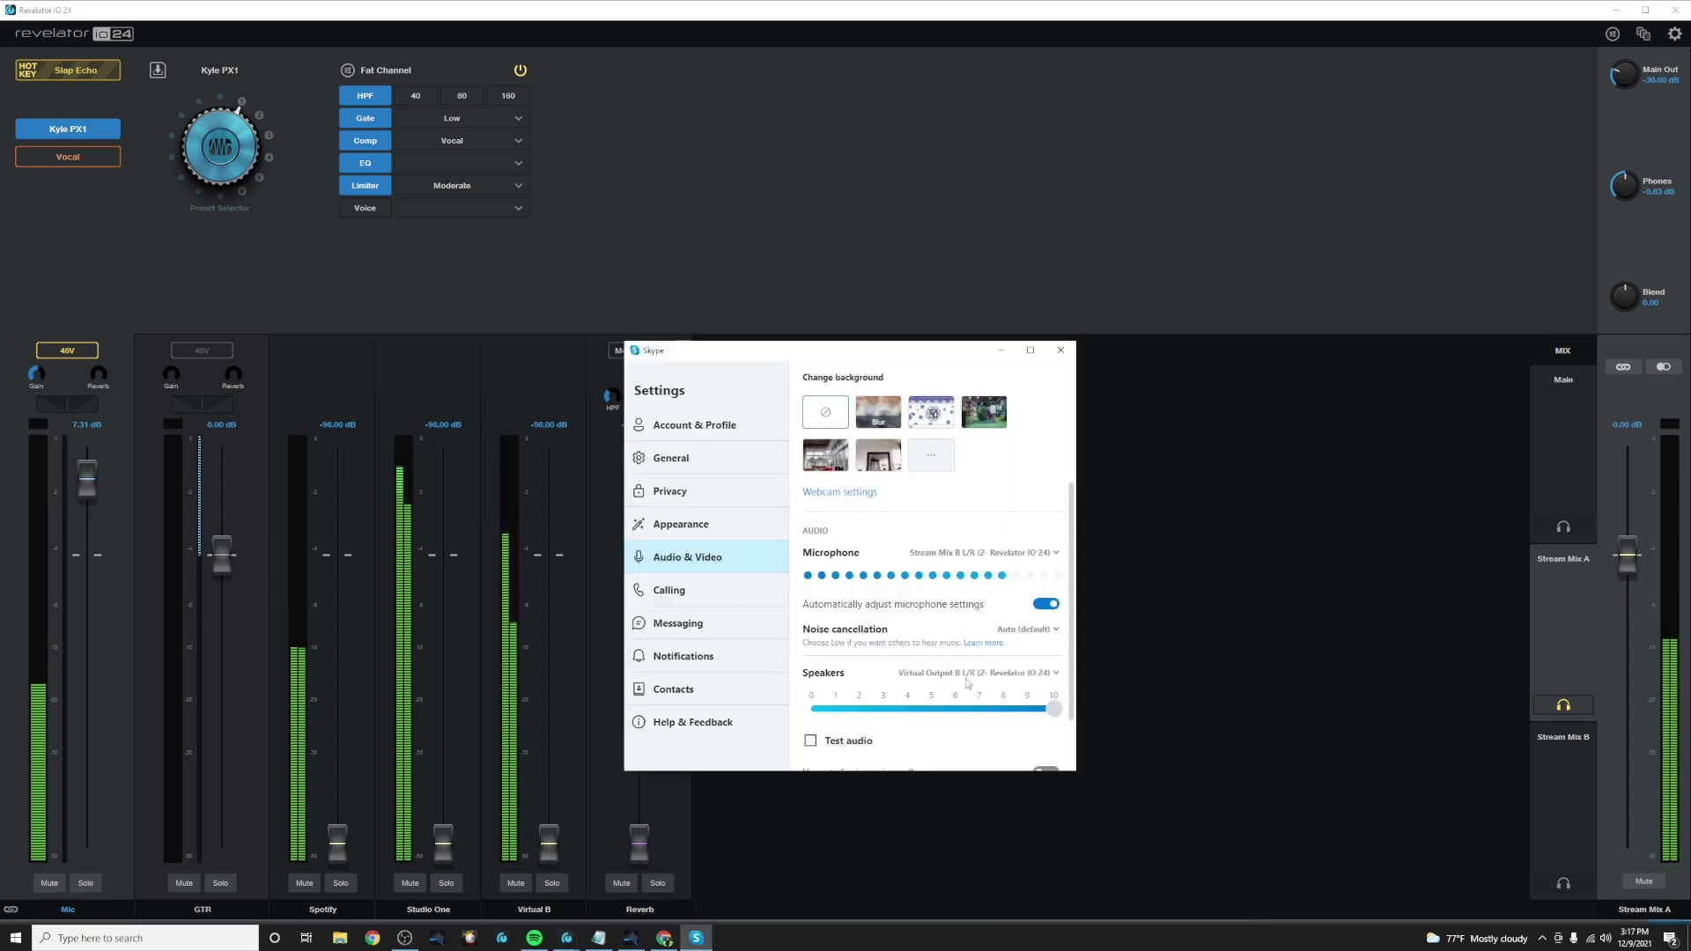
pyautogui.click(1060, 350)
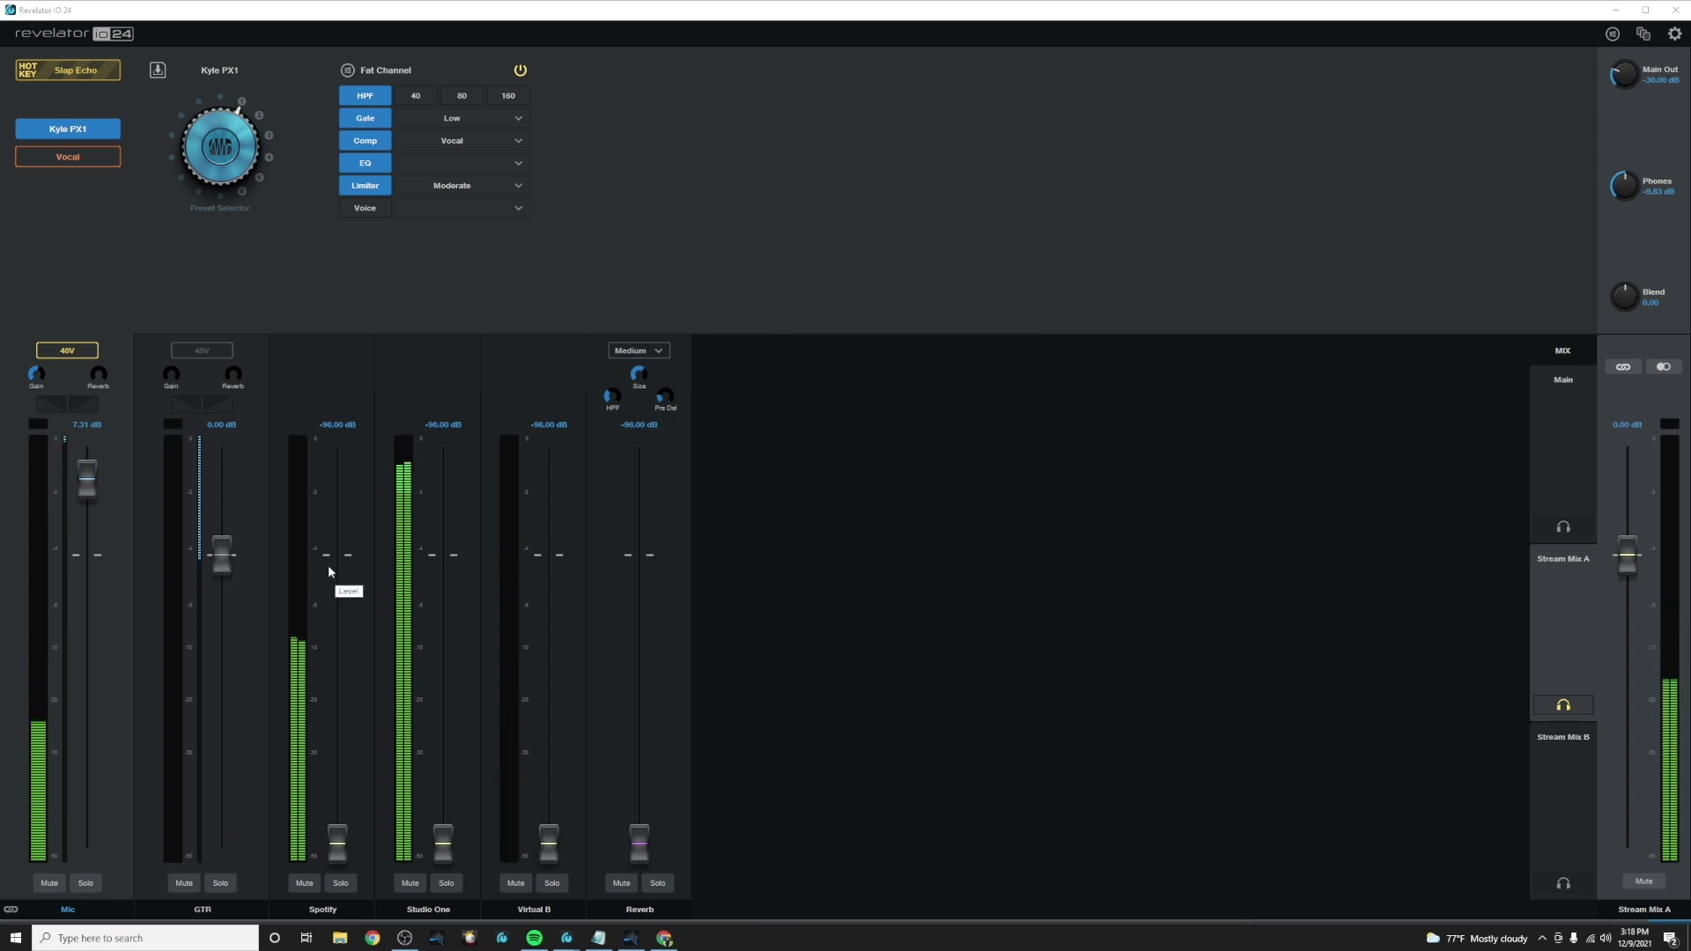
# - Turn Studio One and Spotify to -96 dB in the Main mix, then reassign headphones to Stream Mix A
pyautogui.click(1576, 407)
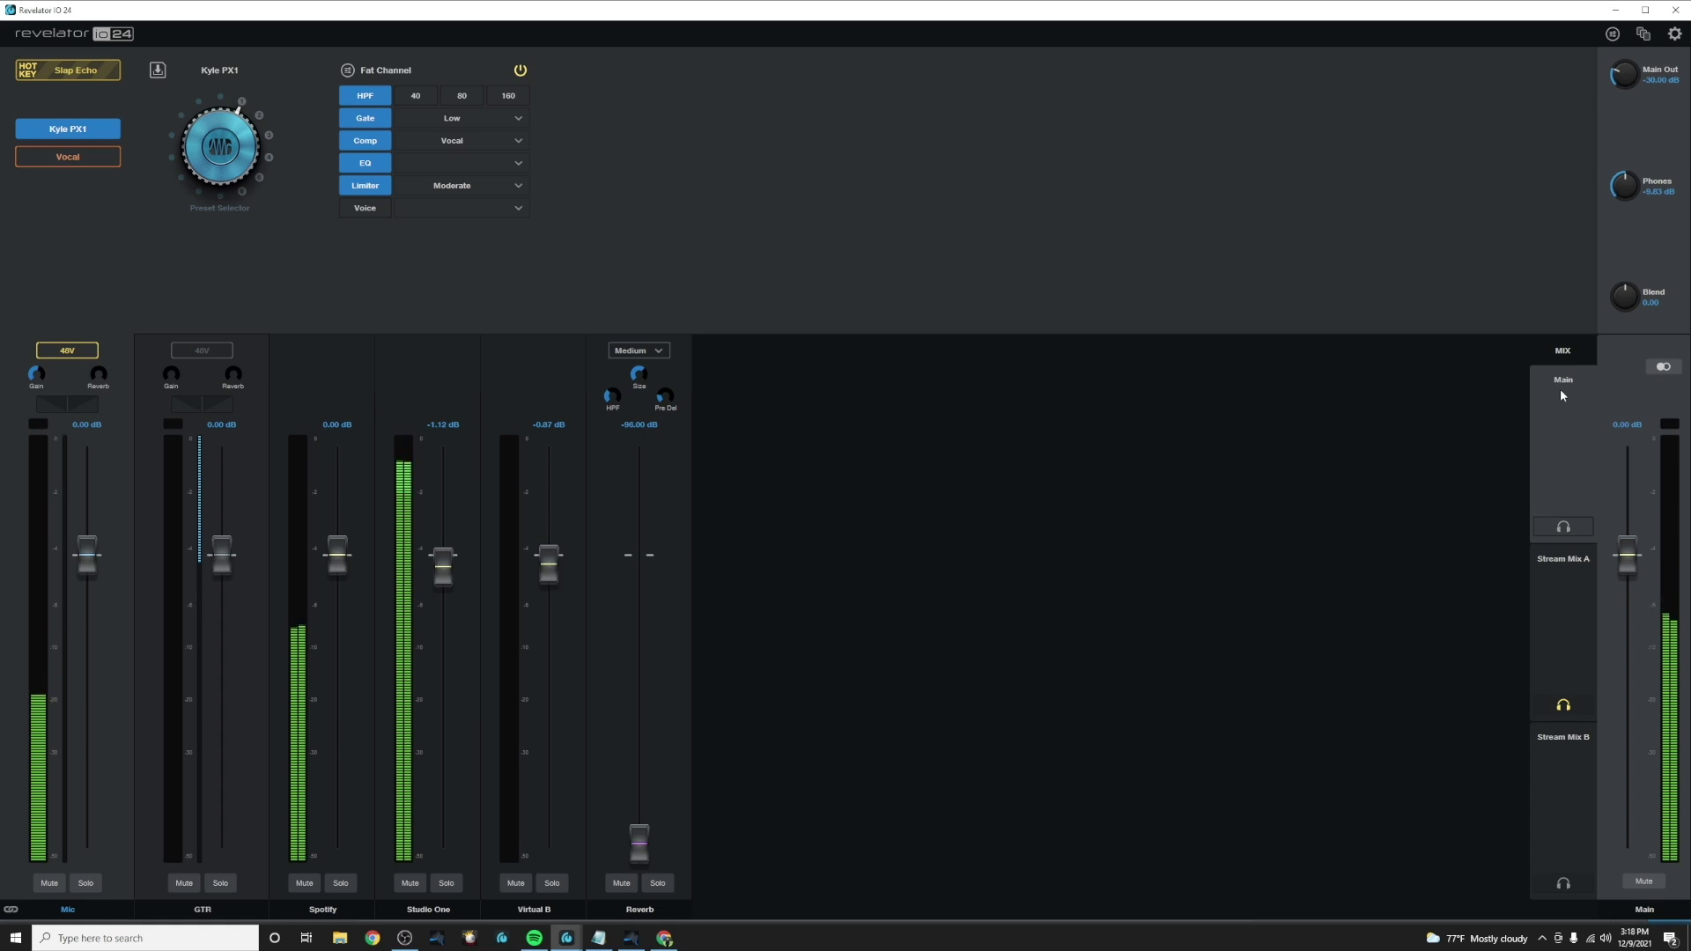
pyautogui.click(1564, 525)
pyautogui.moveTo(443, 564); pyautogui.dragTo(401, 943)
pyautogui.moveTo(337, 554); pyautogui.dragTo(337, 845)
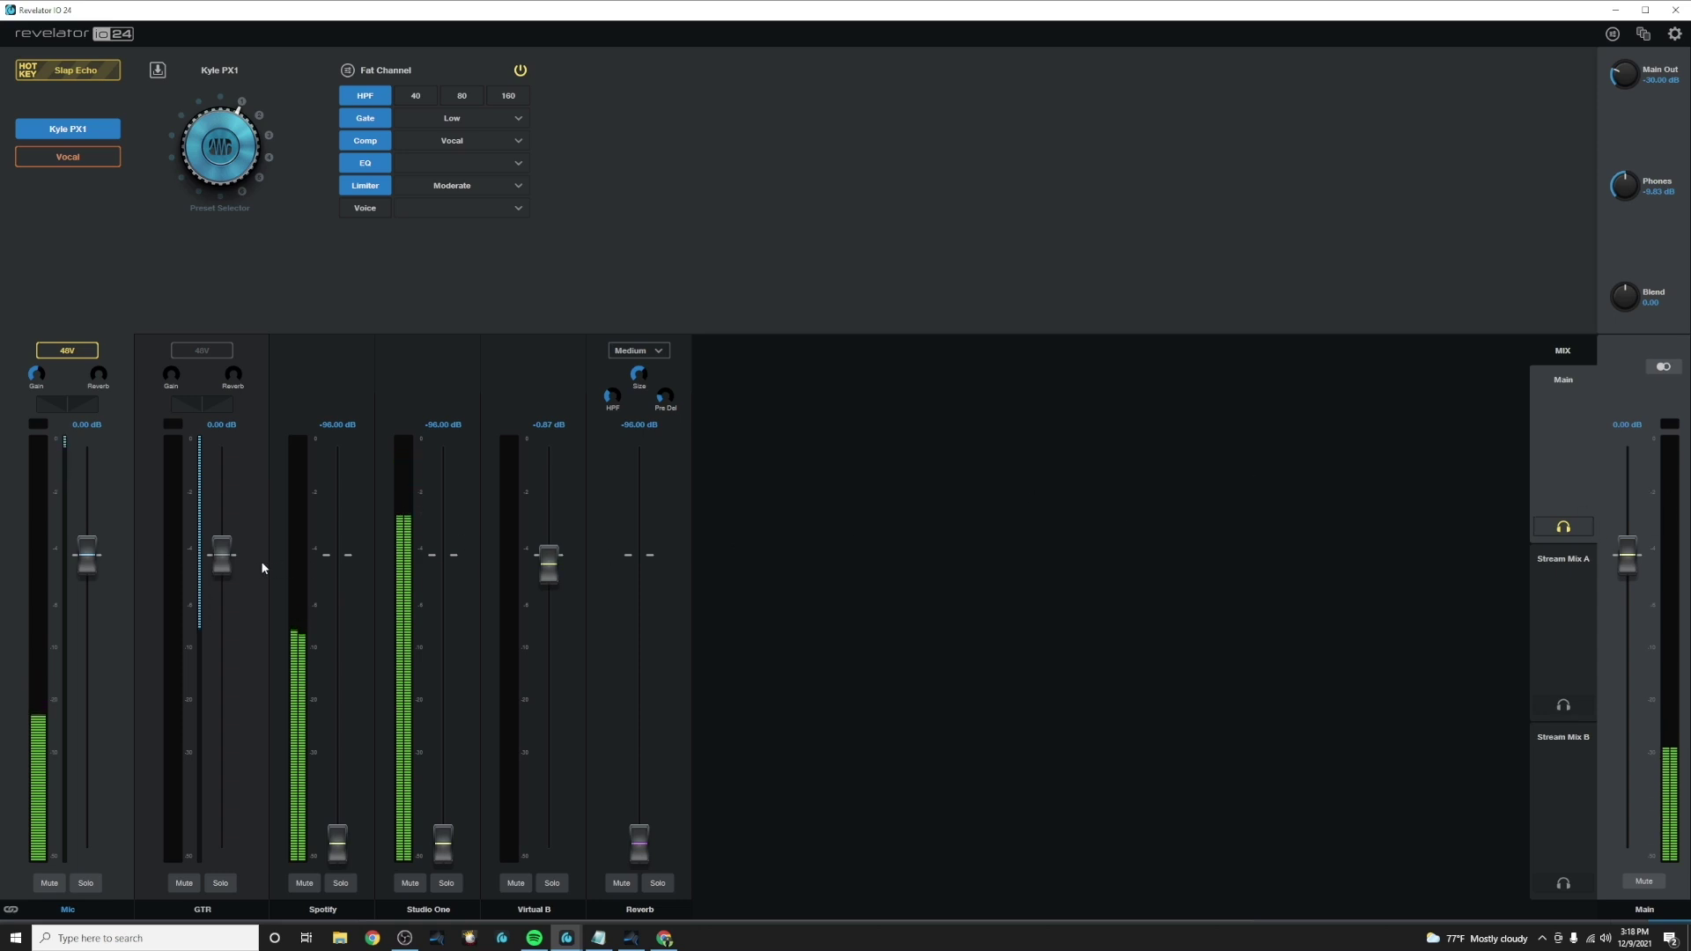
pyautogui.click(1571, 584)
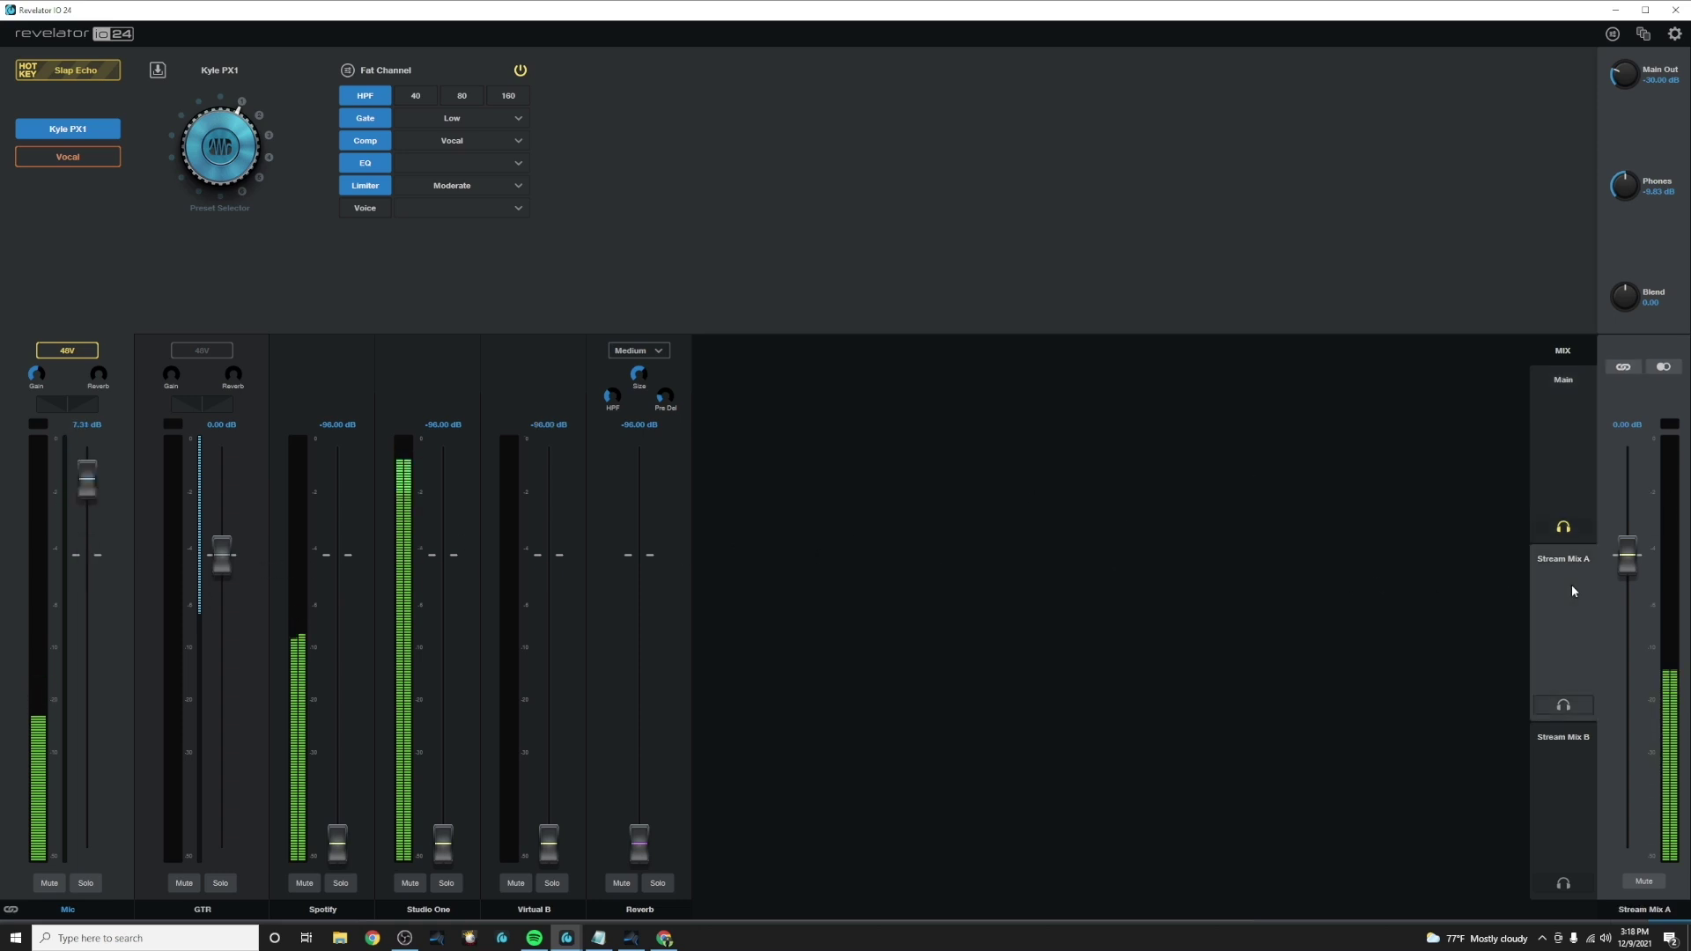
pyautogui.click(1561, 708)
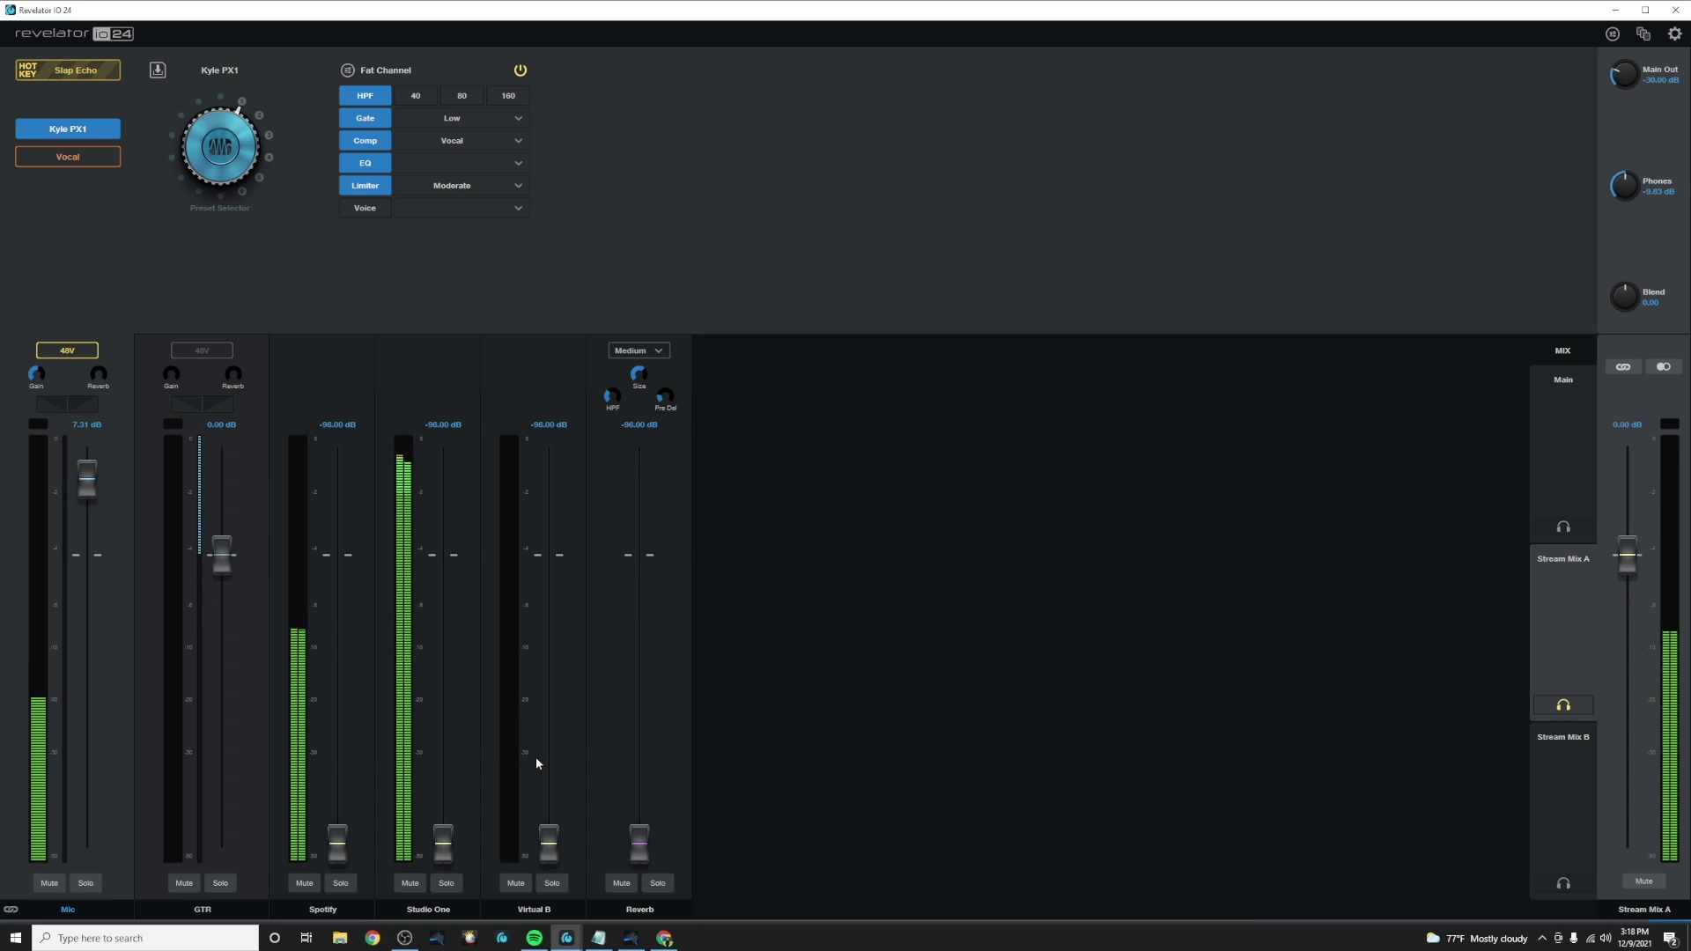
# - Launch Skype from search and open its Settings
pyautogui.click(188, 944)
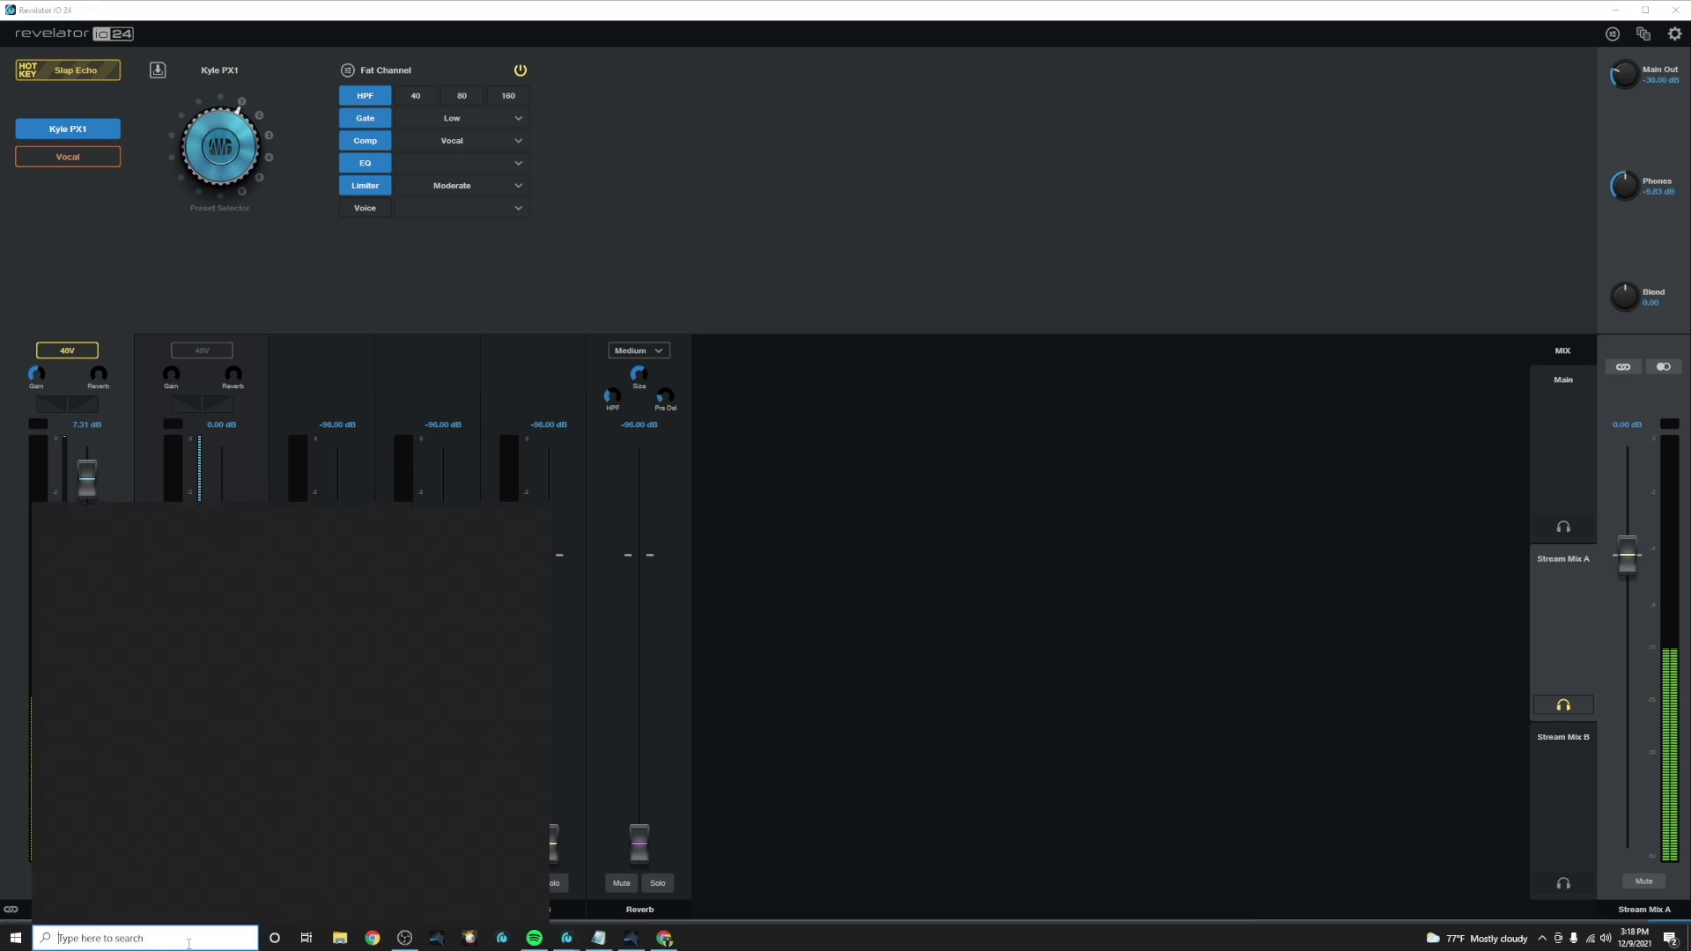
pyautogui.write('skype')
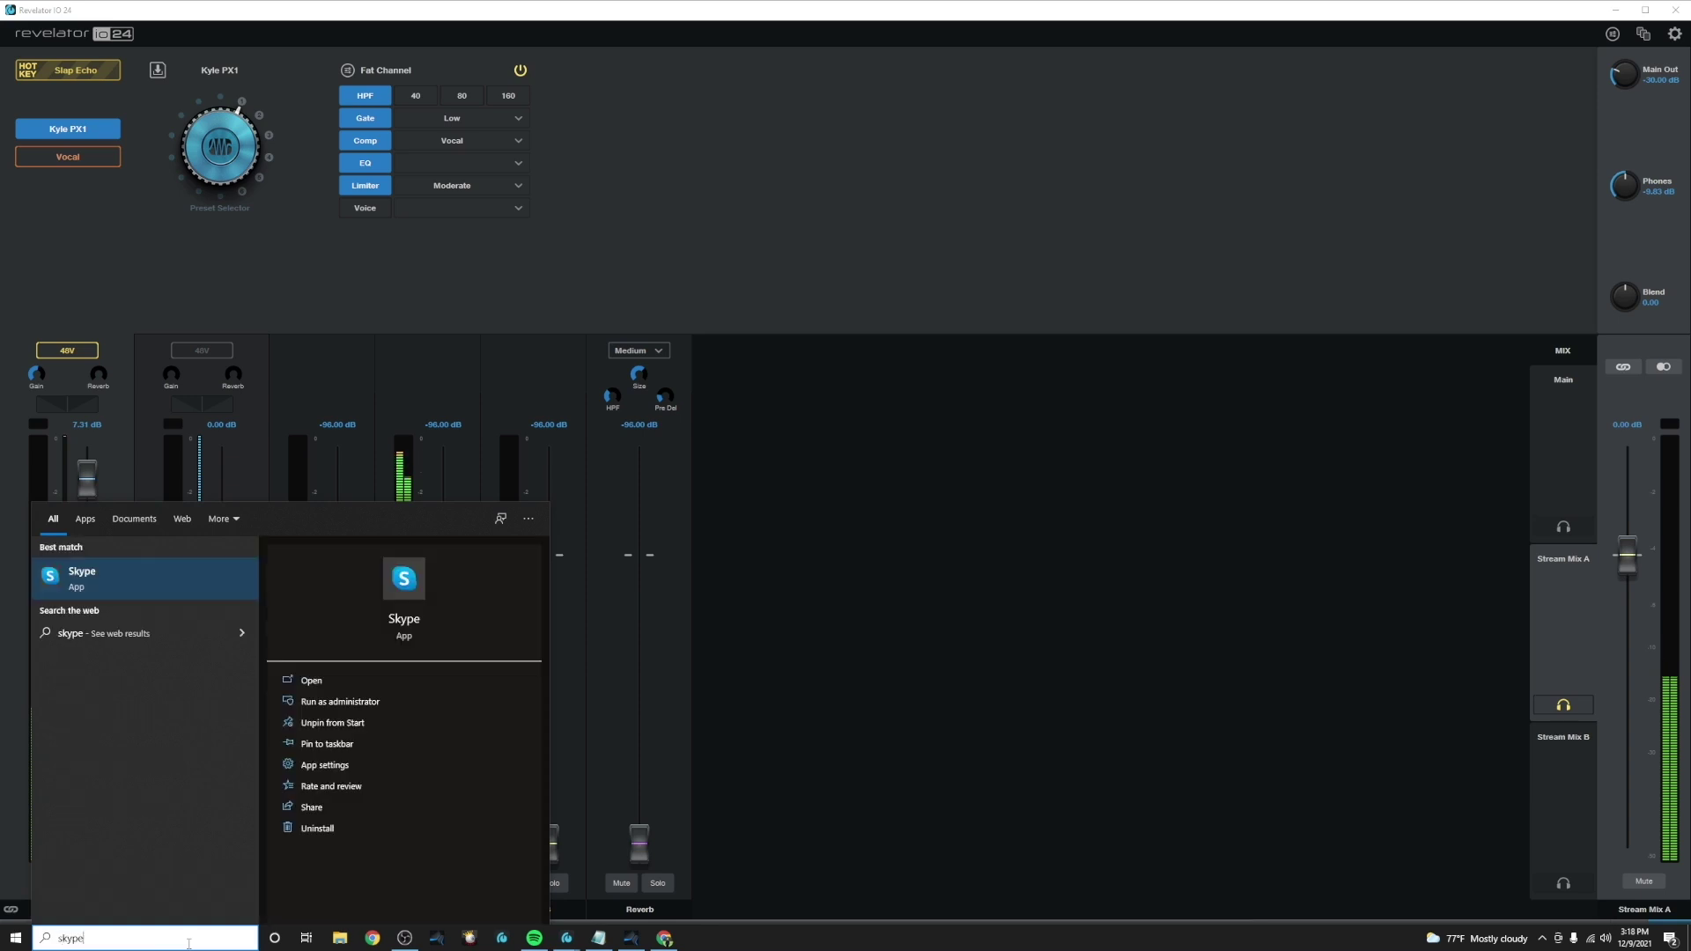
pyautogui.press('Escape')
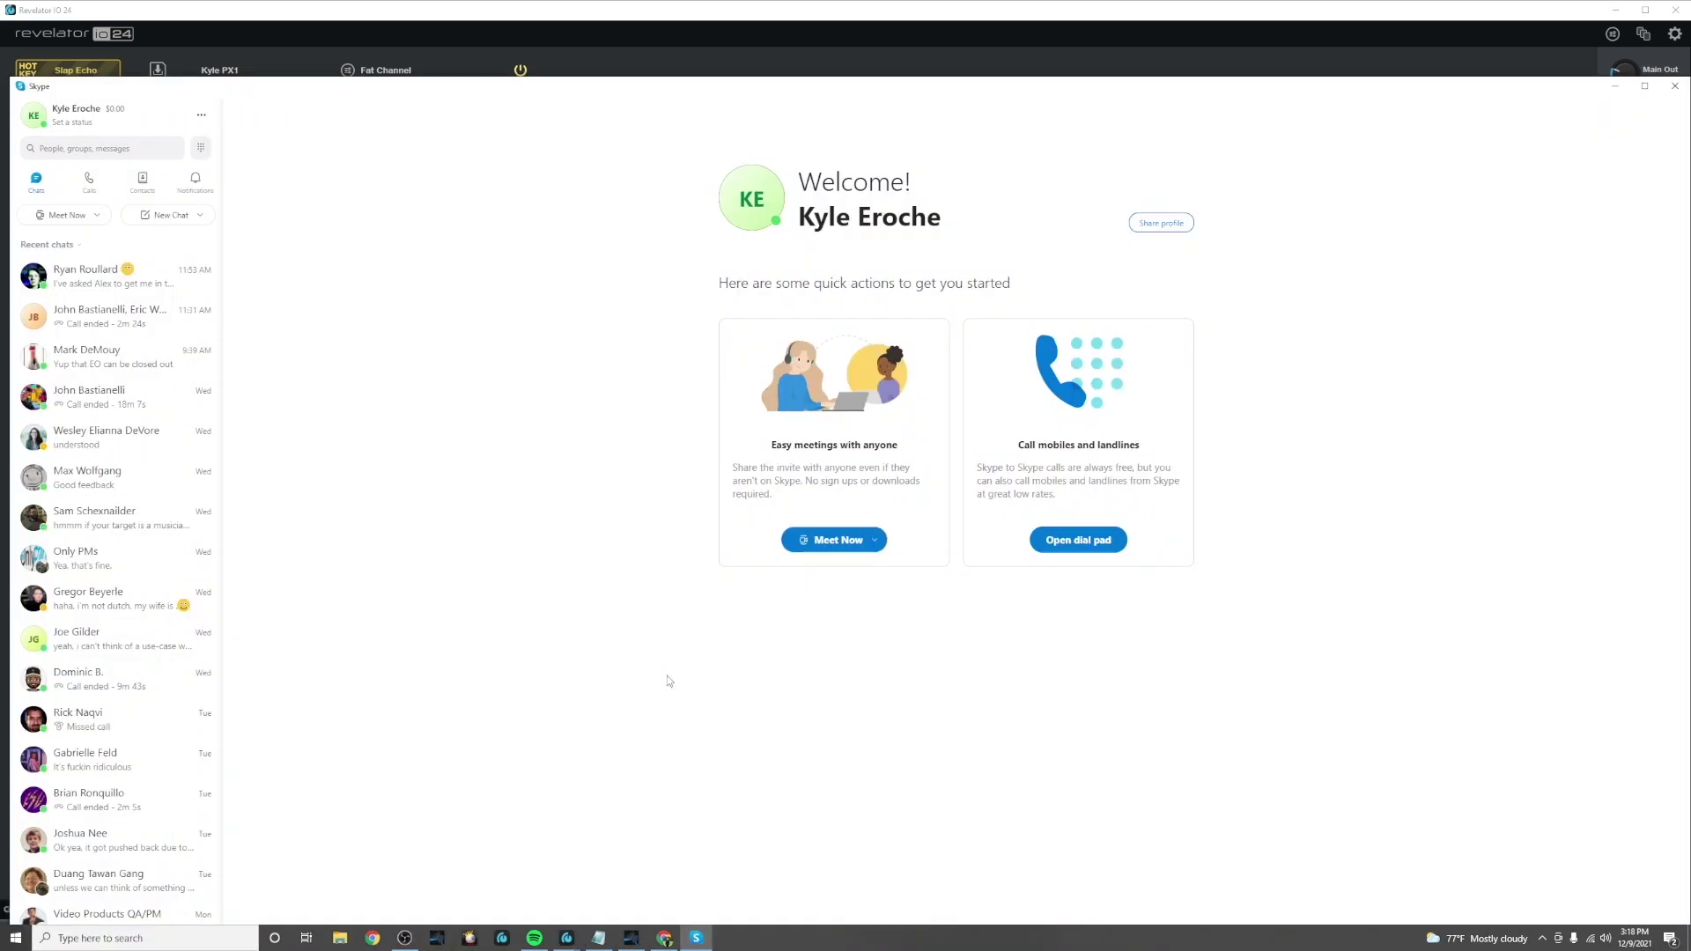
pyautogui.click(203, 117)
pyautogui.click(255, 124)
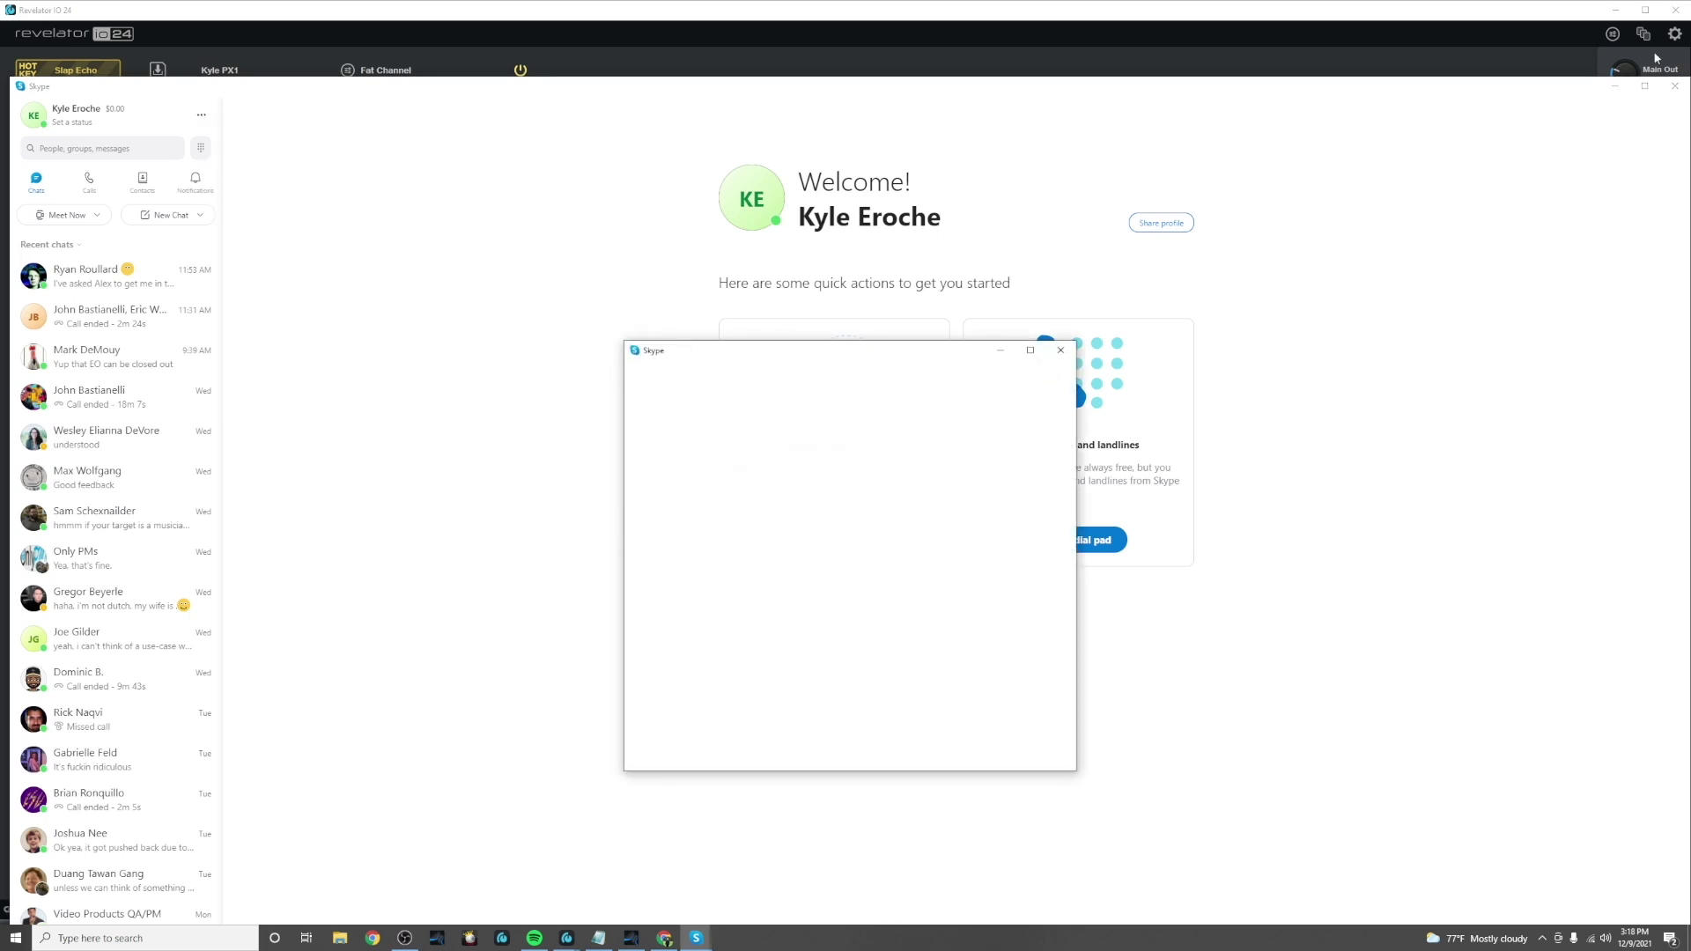
pyautogui.click(1615, 84)
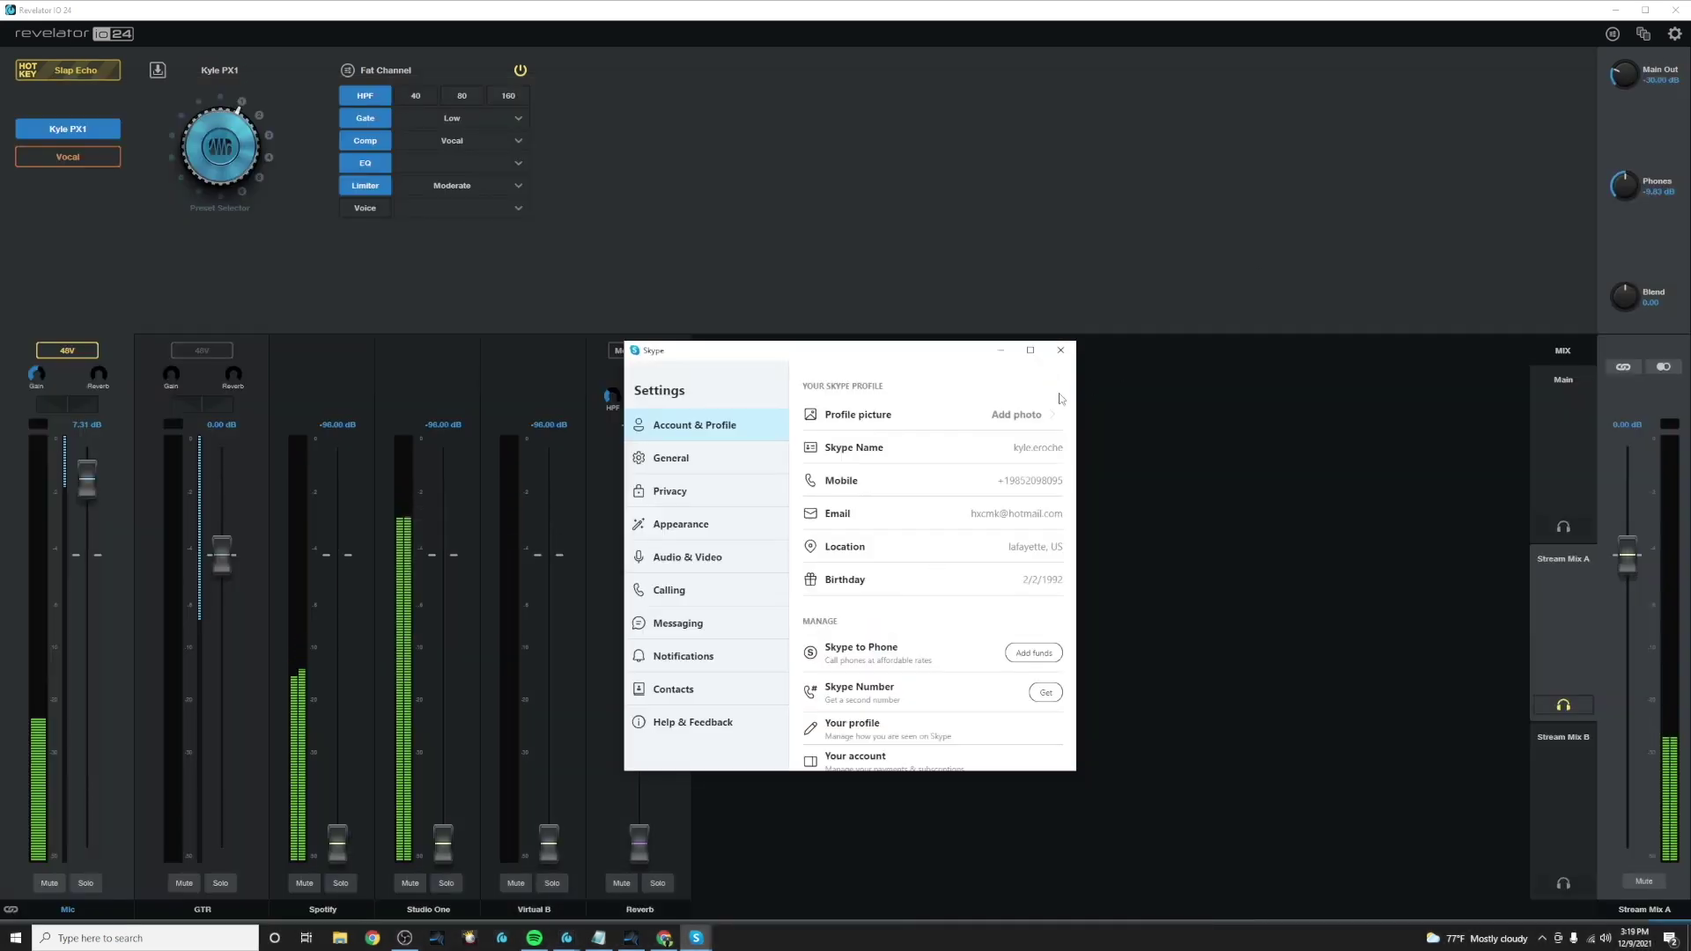
# - Set Skype's microphone to Stream Mix A L/R under Audio & Video and close Settings
pyautogui.click(697, 555)
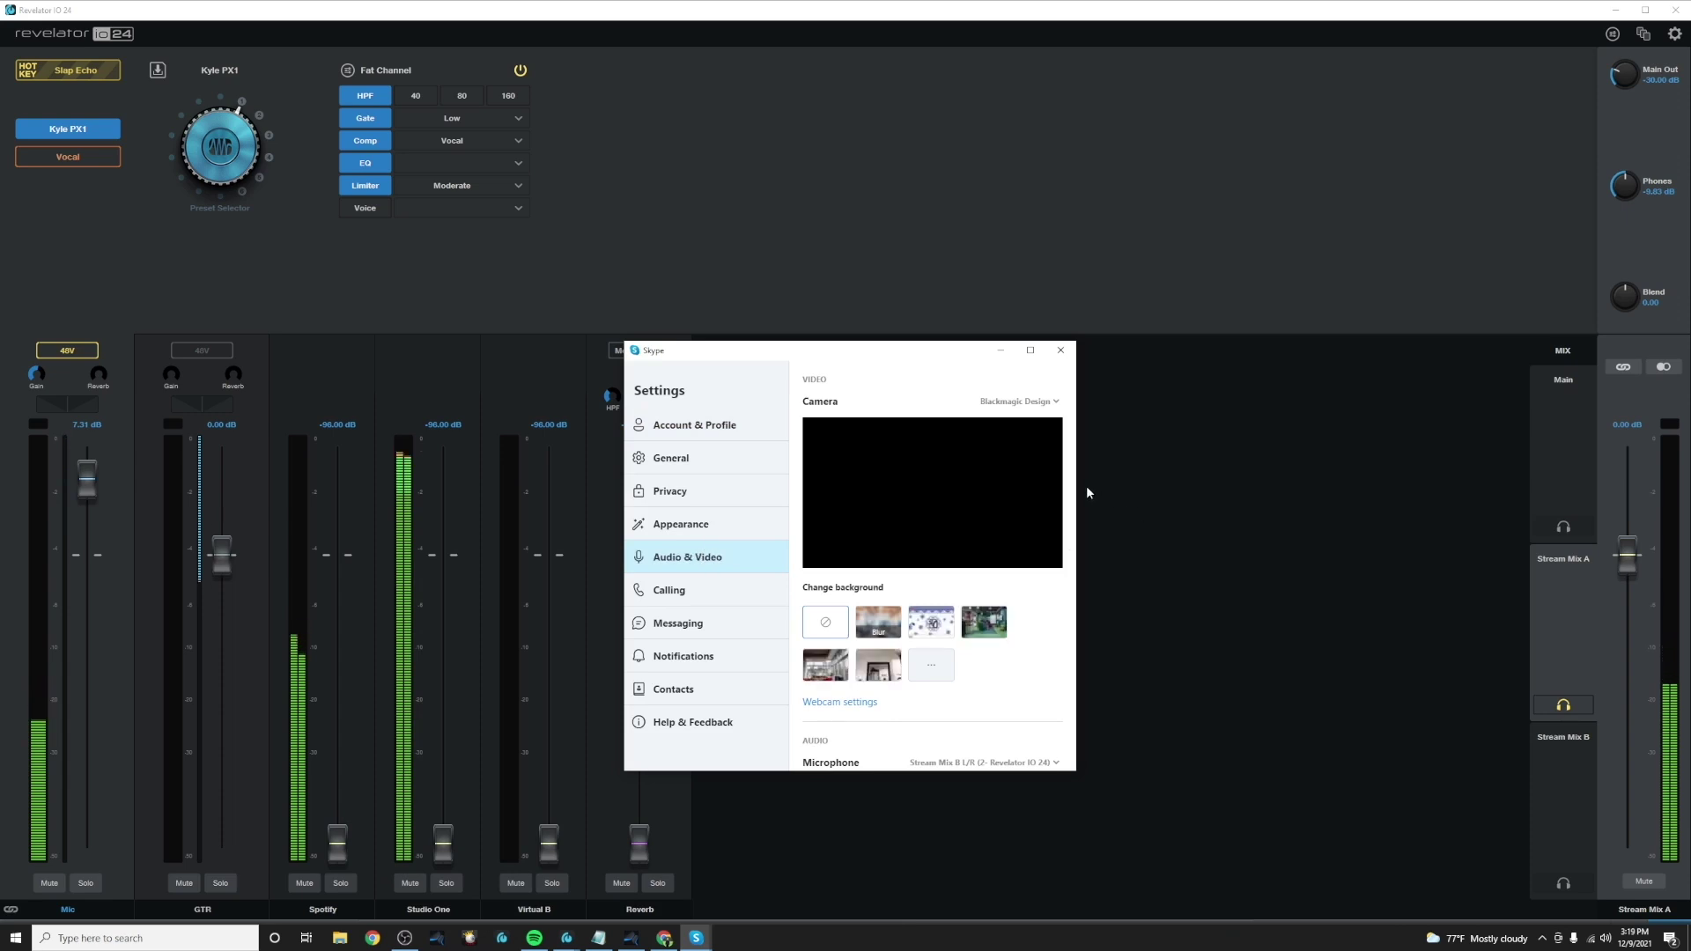
pyautogui.scroll(-3, 1056, 540)
pyautogui.click(1029, 498)
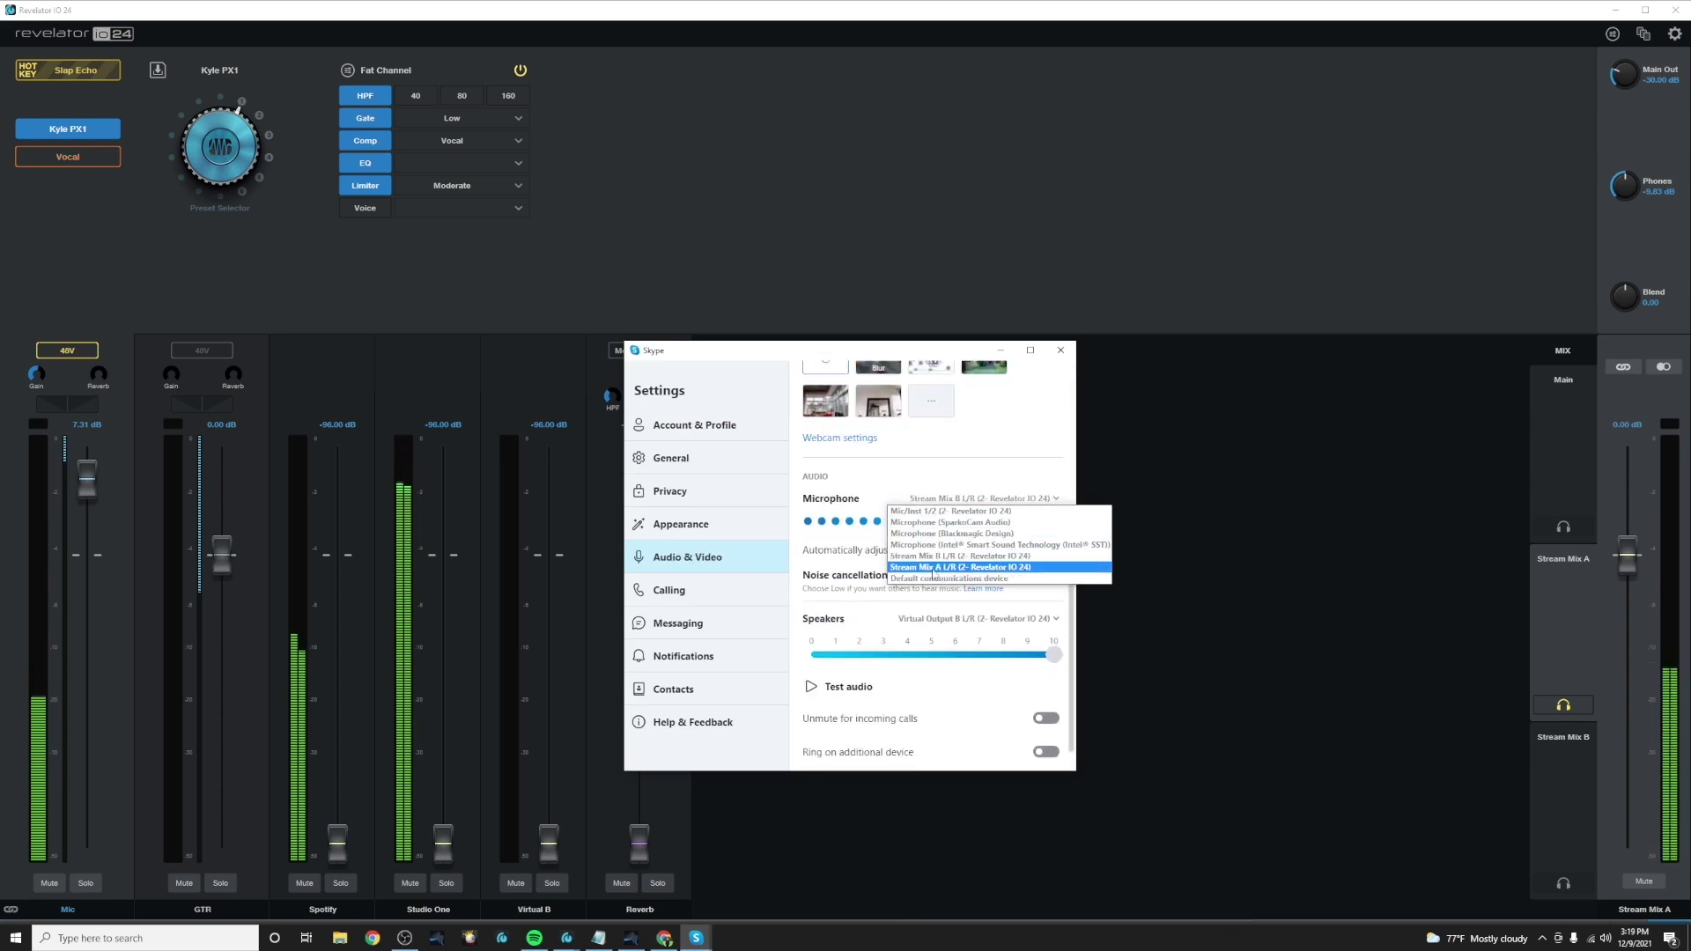
pyautogui.click(977, 568)
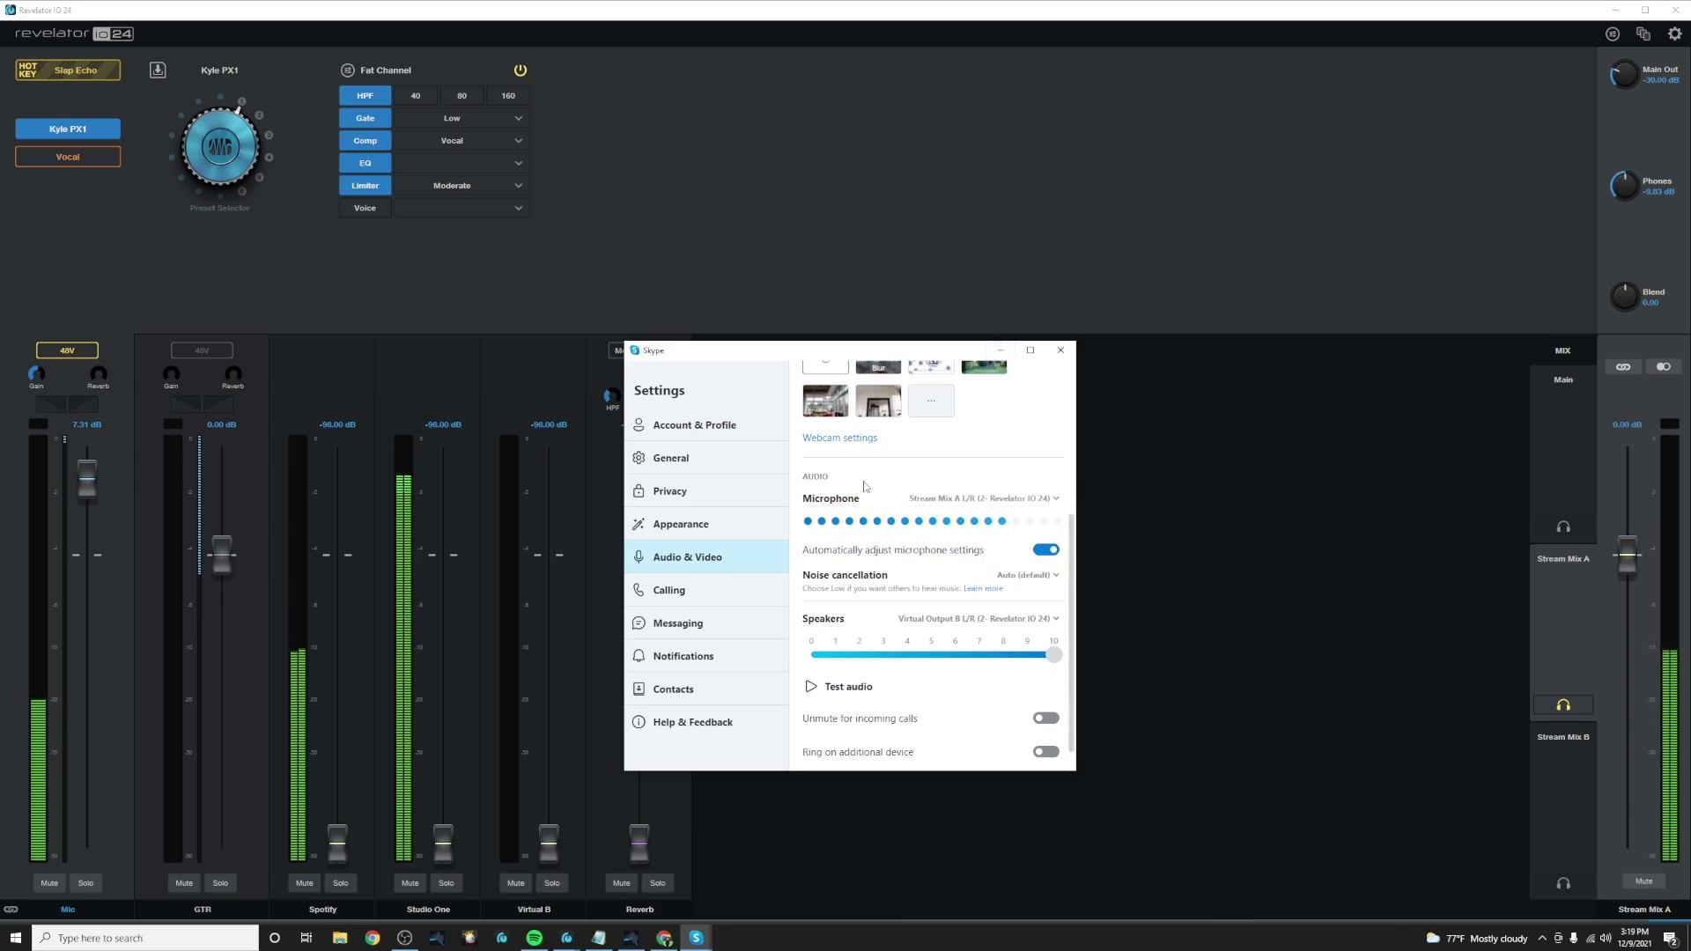
pyautogui.click(1000, 349)
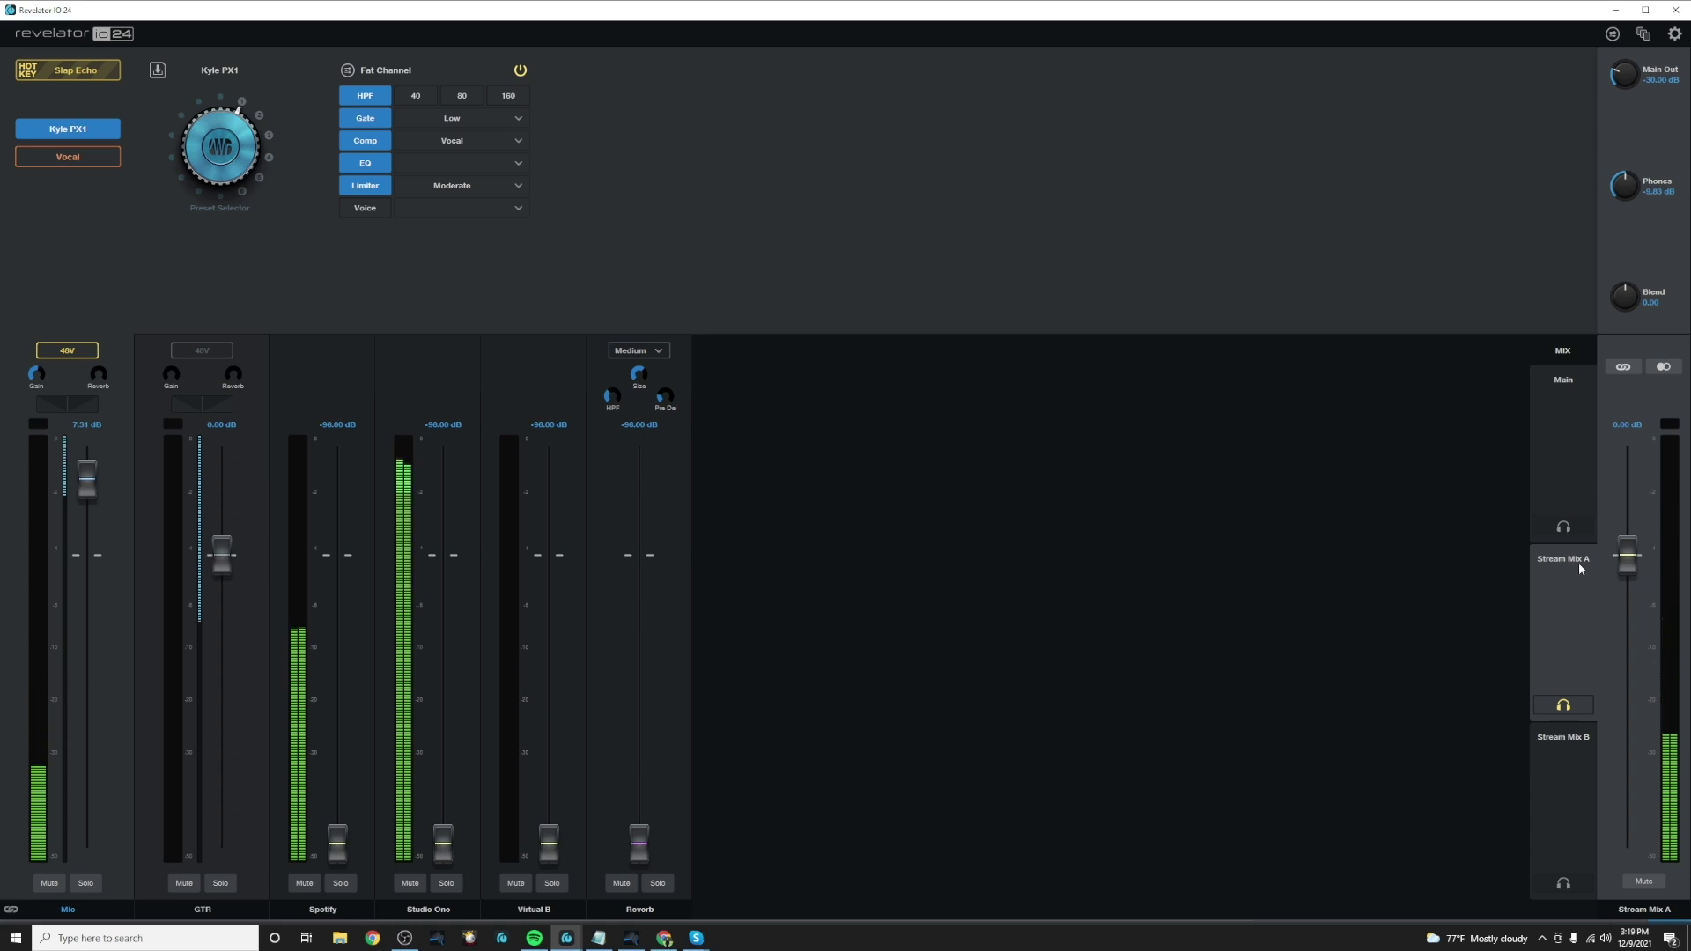
pyautogui.click(1566, 748)
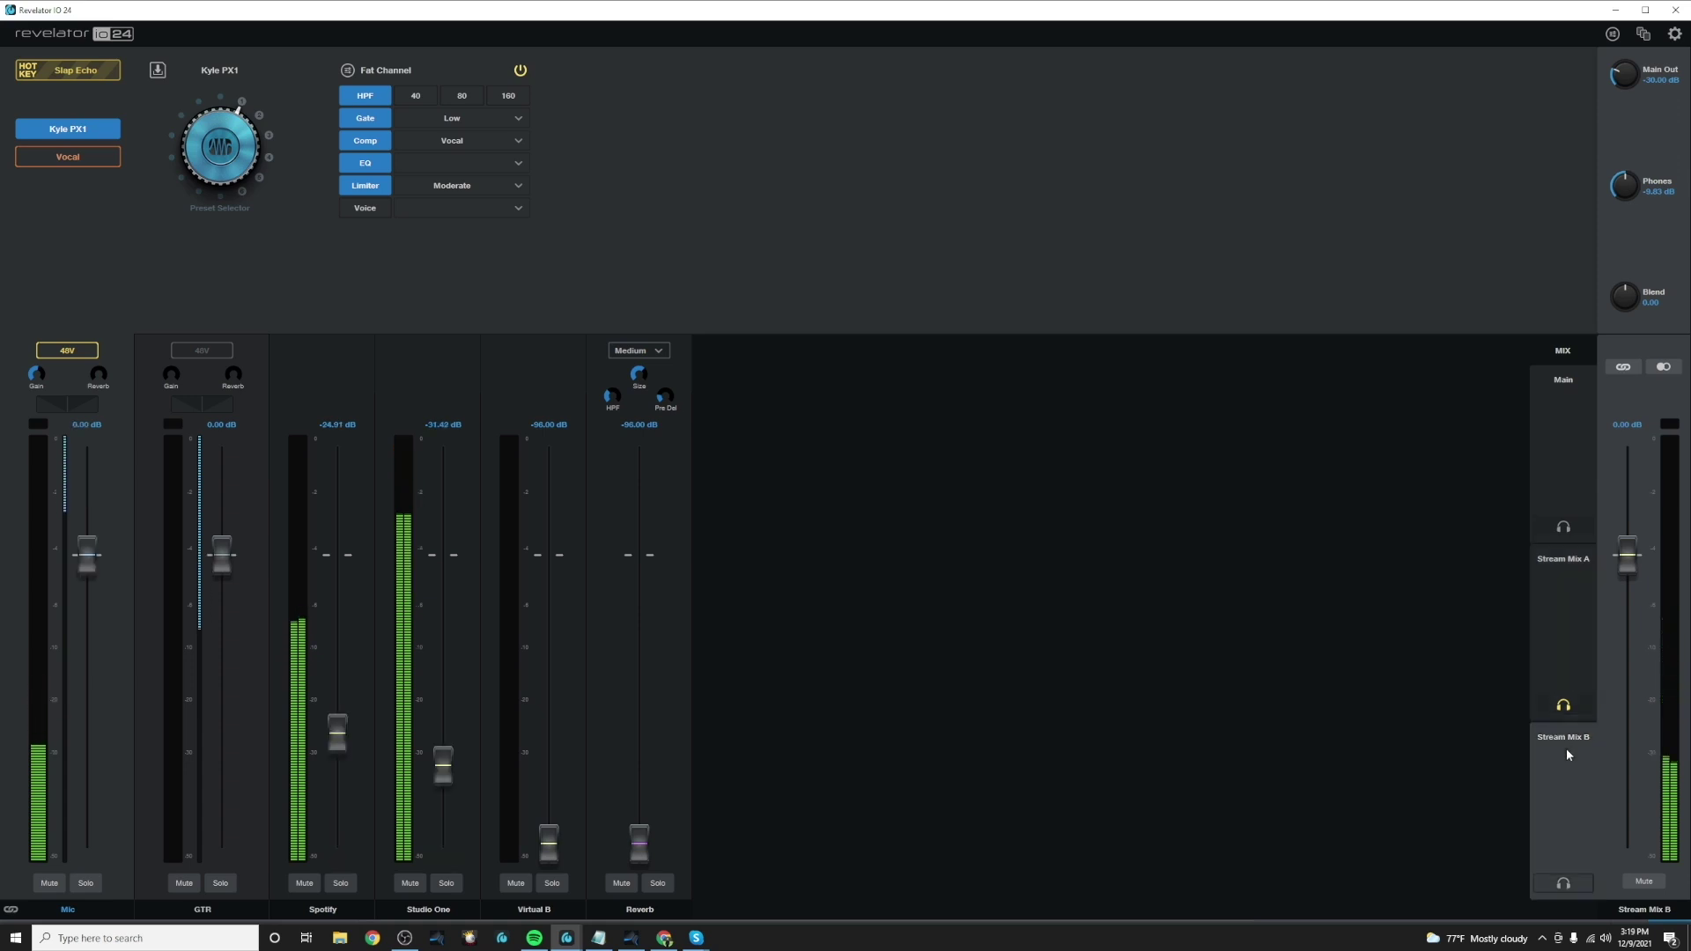
pyautogui.click(1557, 590)
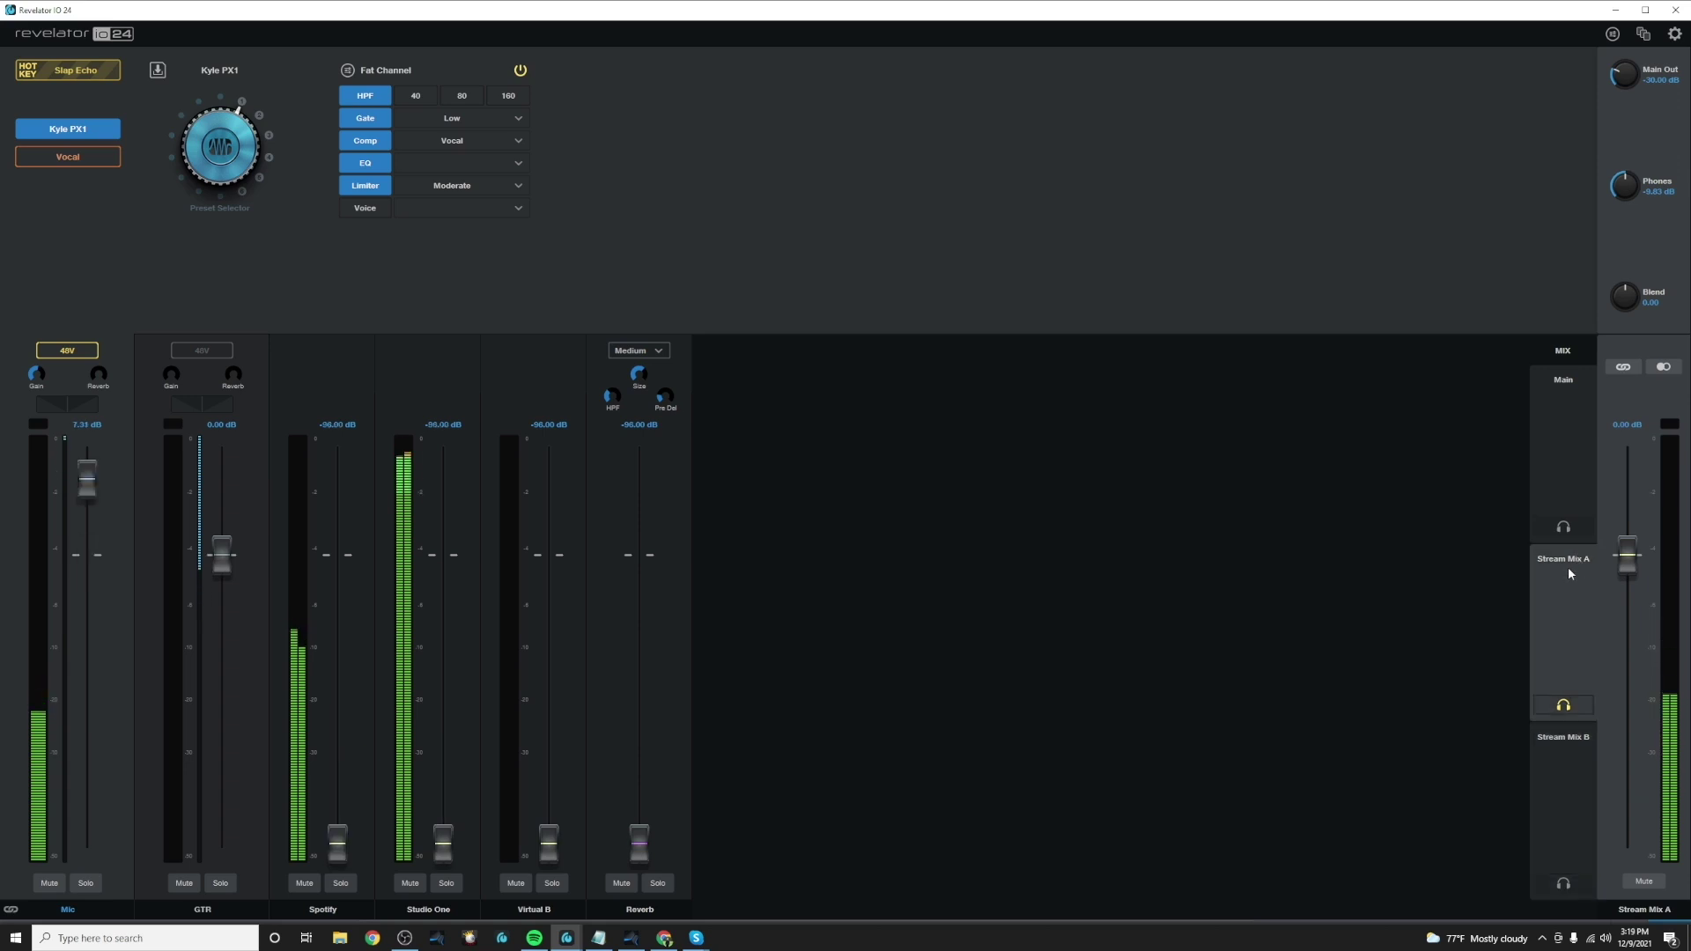
pyautogui.click(1566, 804)
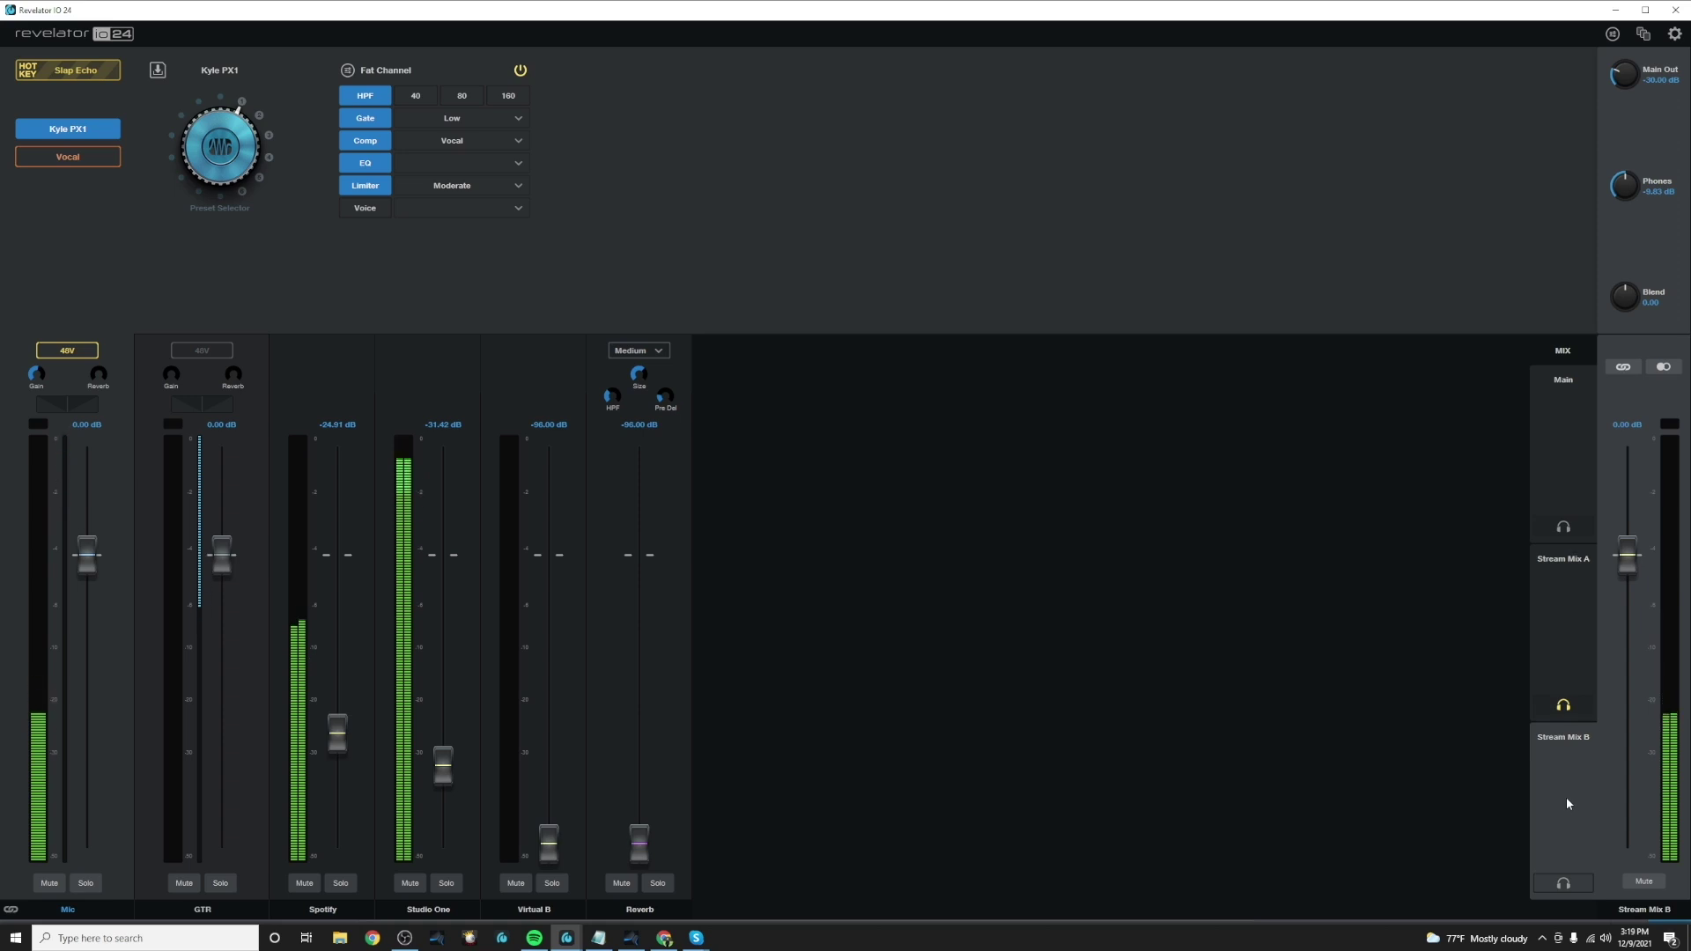
pyautogui.click(1555, 604)
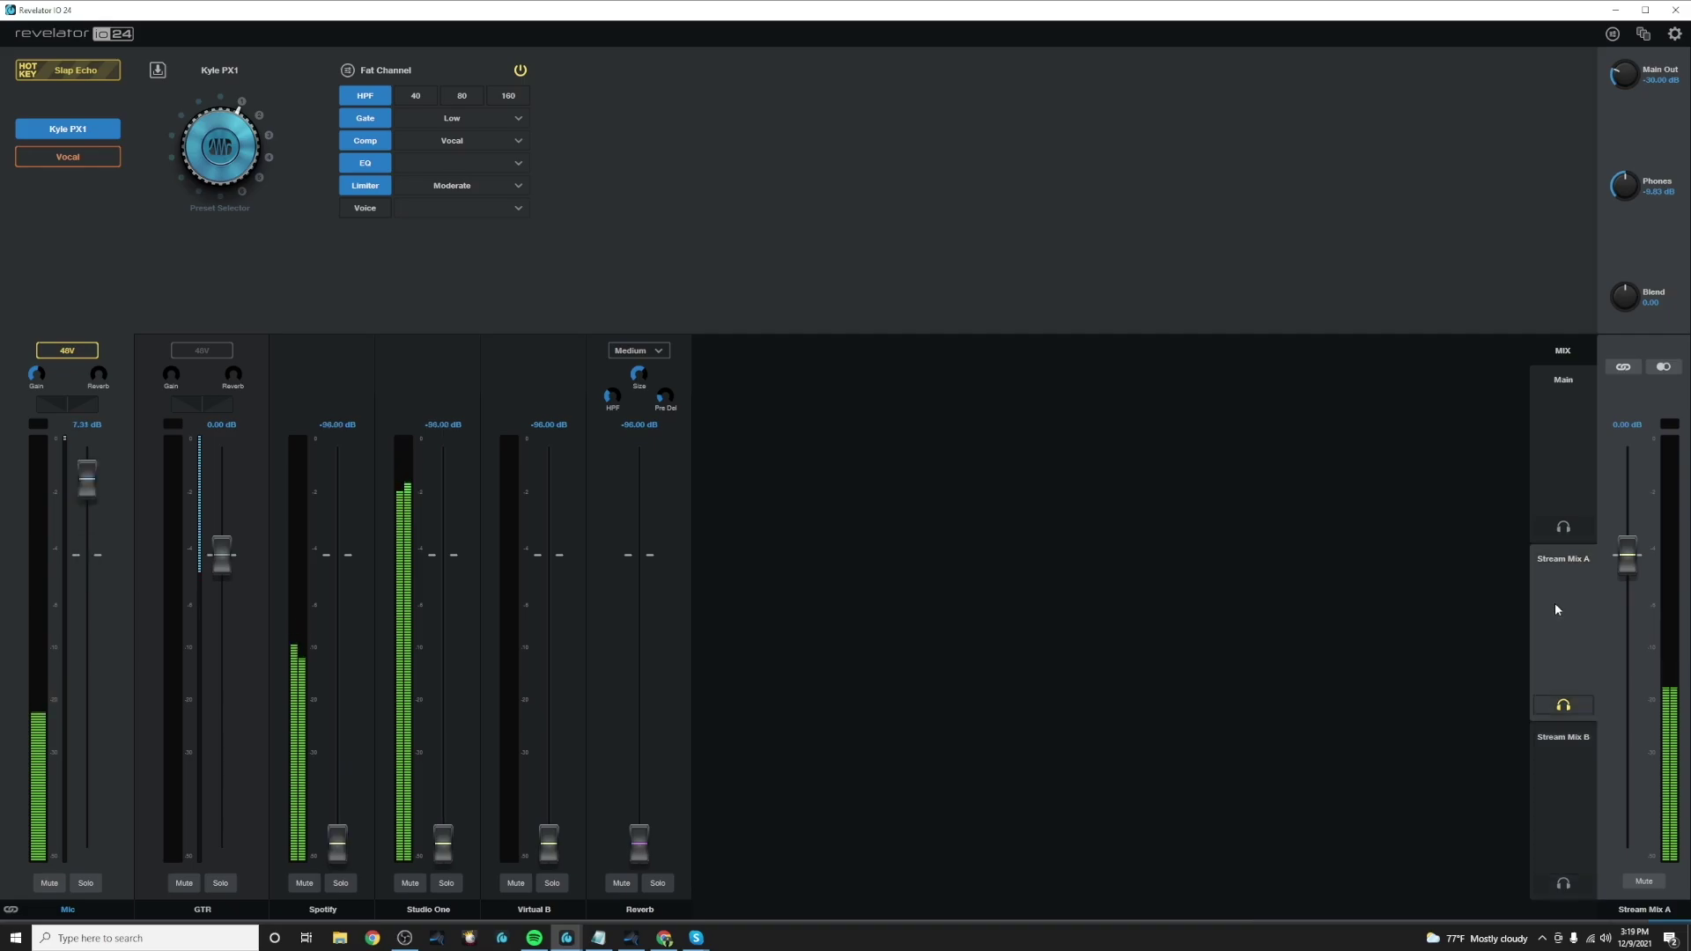